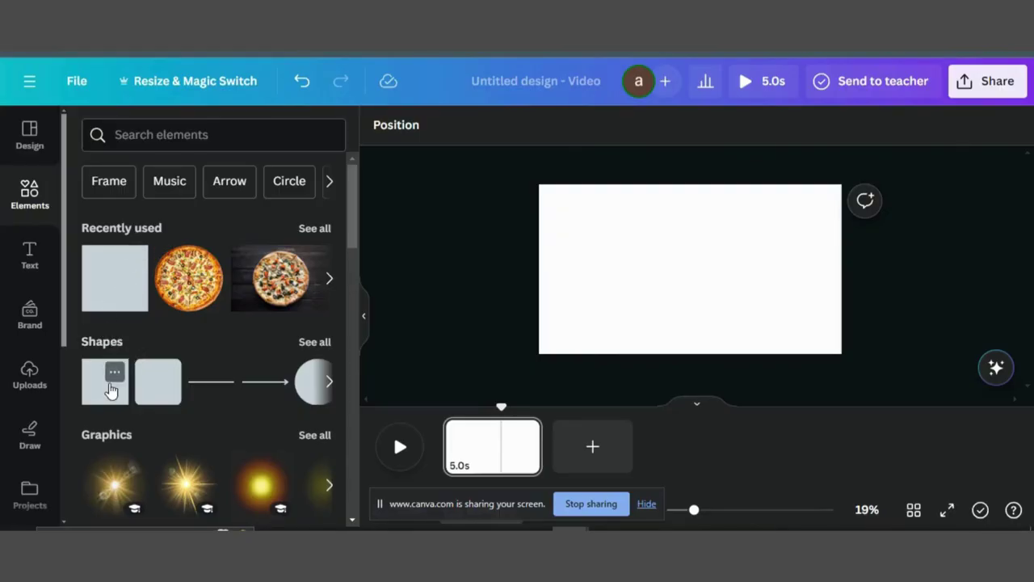
Add a grey square and resize it into a wide horizontal band across the page's middle.
{"action": "left_click", "coordinate": [111, 390]}
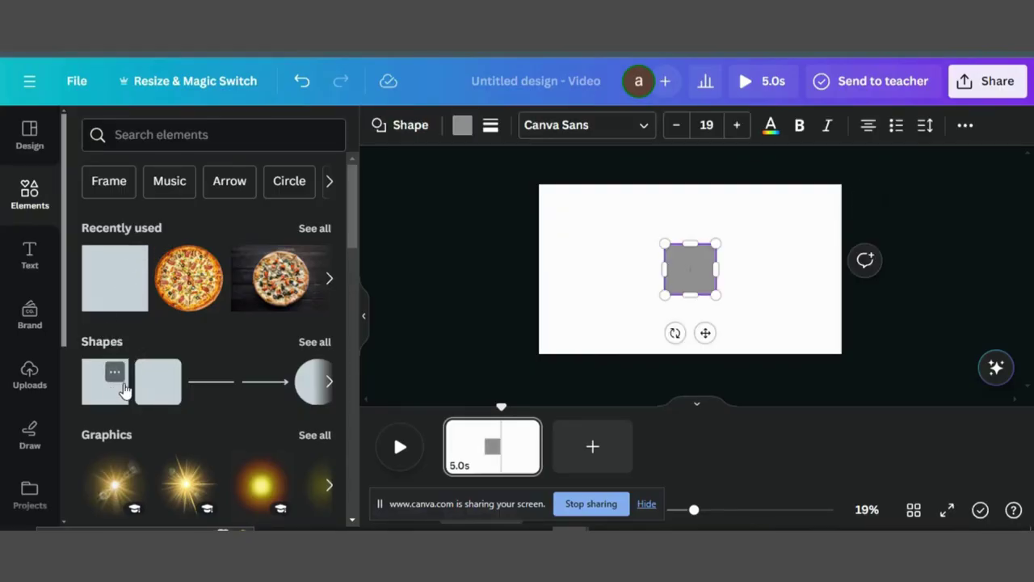
{"action": "mouse_move", "coordinate": [664, 243]}
{"action": "left_mouse_down"}
{"action": "mouse_move", "coordinate": [619, 205]}
{"action": "mouse_move", "coordinate": [604, 209]}
{"action": "left_mouse_up"}
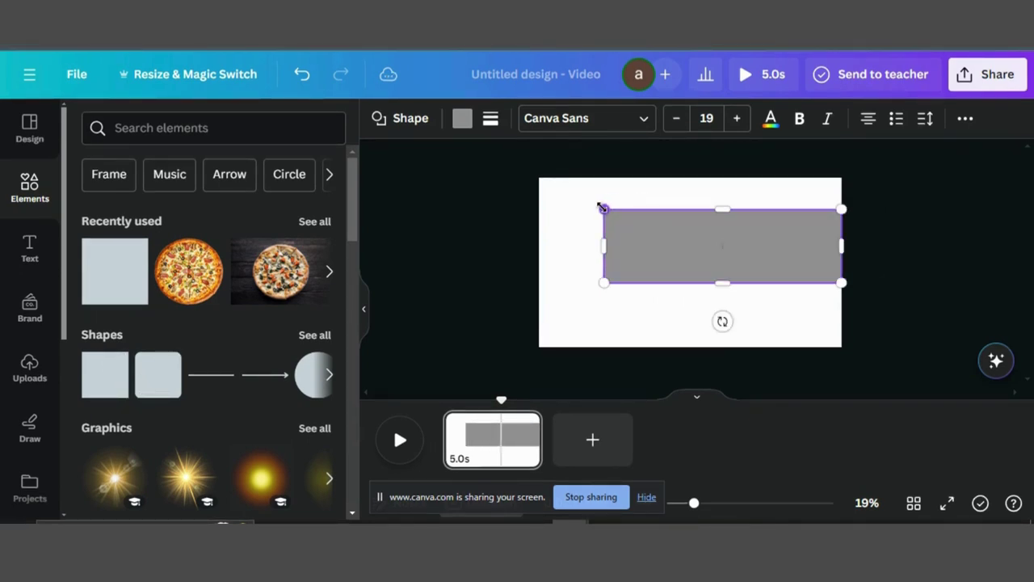
{"action": "double_click", "coordinate": [721, 284]}
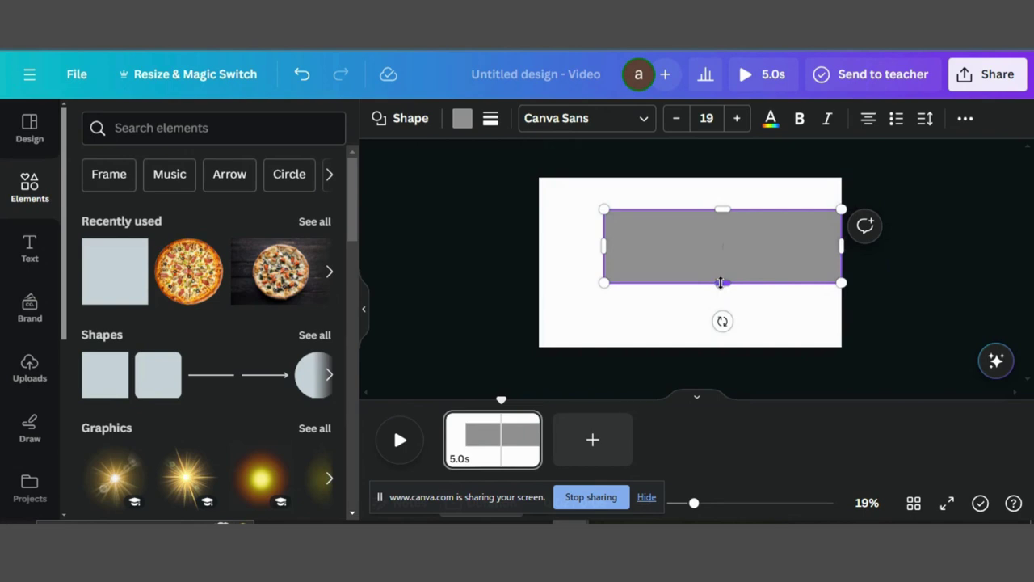
{"action": "left_click_drag", "start_coordinate": [721, 282], "coordinate": [720, 319]}
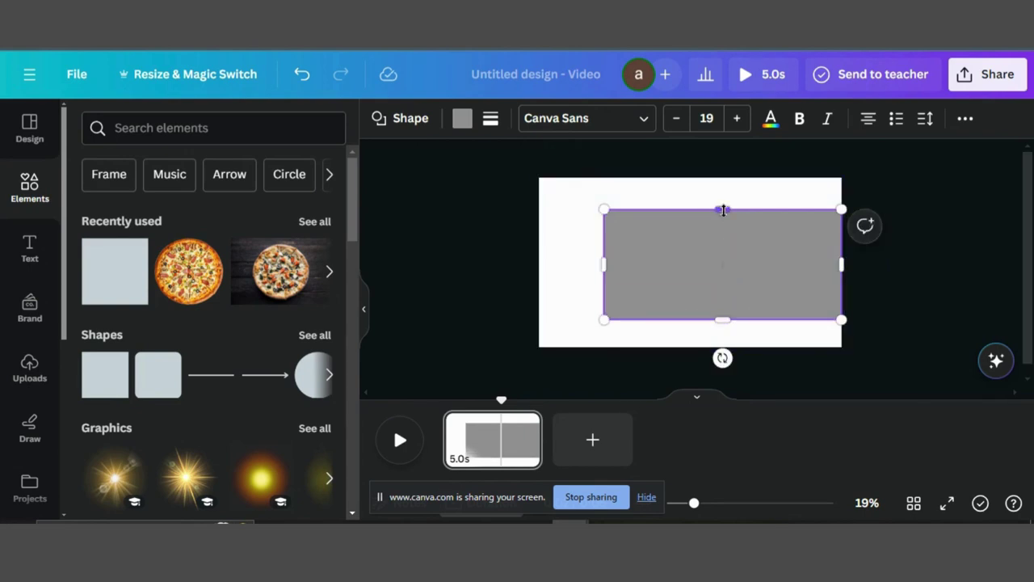
{"action": "left_click_drag", "start_coordinate": [724, 210], "coordinate": [723, 215]}
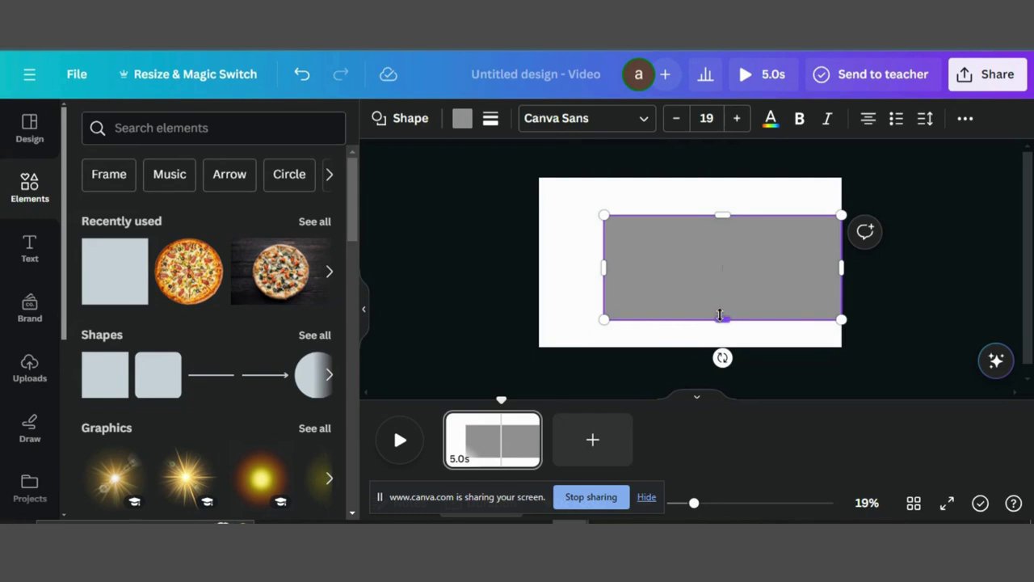
{"action": "left_click_drag", "start_coordinate": [720, 315], "coordinate": [719, 306]}
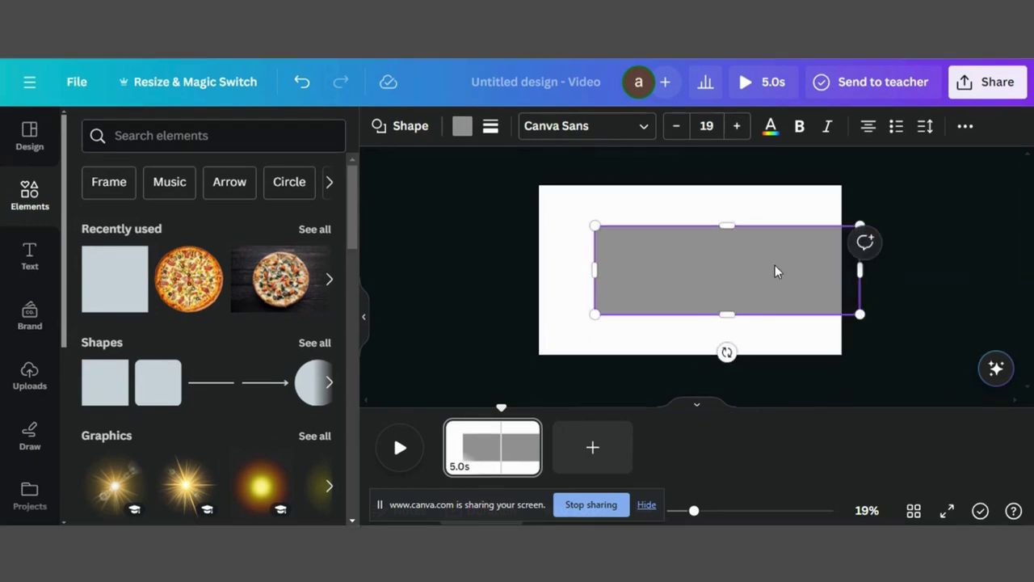
{"action": "left_click_drag", "start_coordinate": [774, 265], "coordinate": [764, 265]}
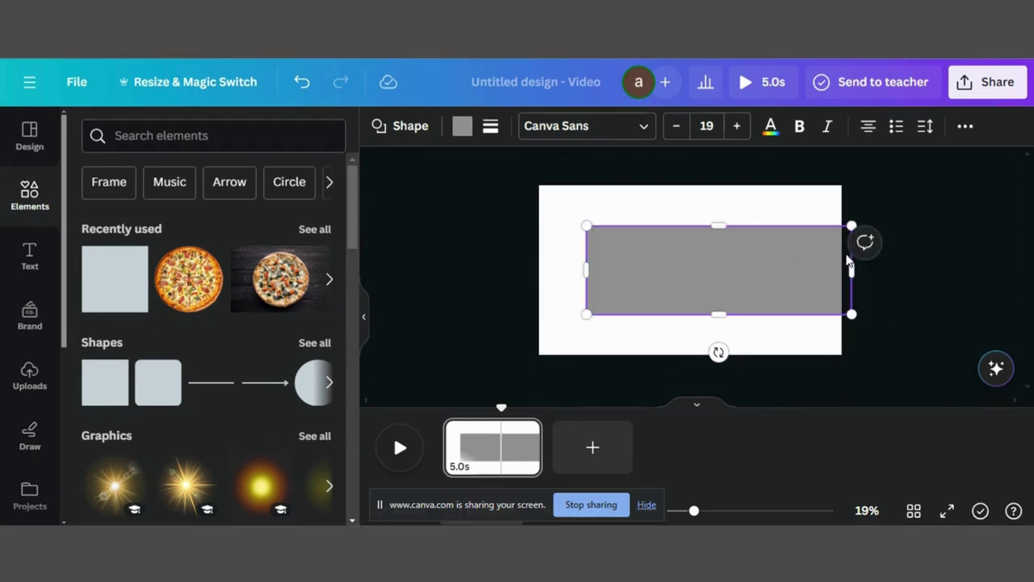
{"action": "left_click_drag", "start_coordinate": [853, 266], "coordinate": [860, 266]}
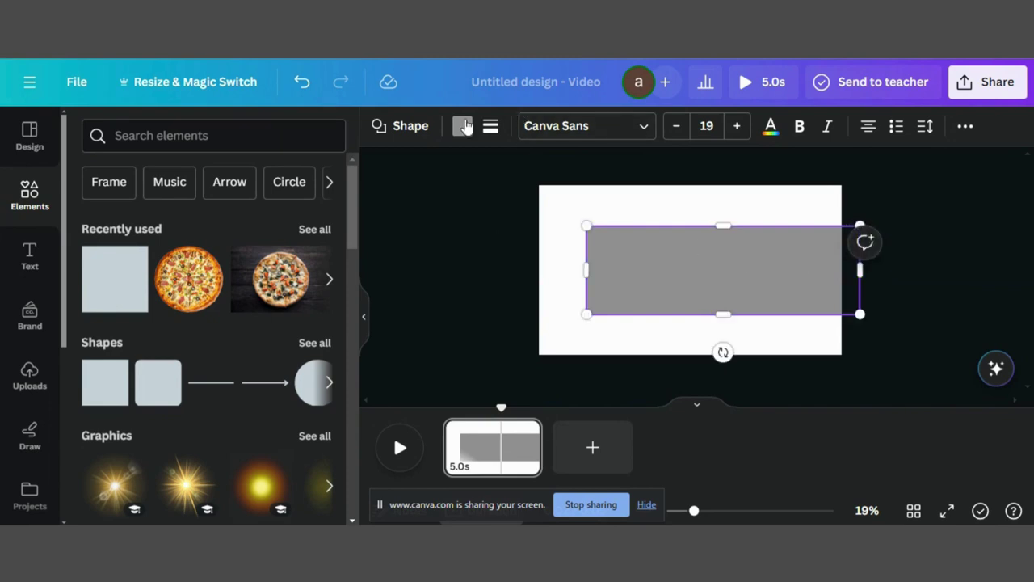
Fill the band with a new custom red colour, #CD1717.
{"action": "left_click", "coordinate": [462, 125]}
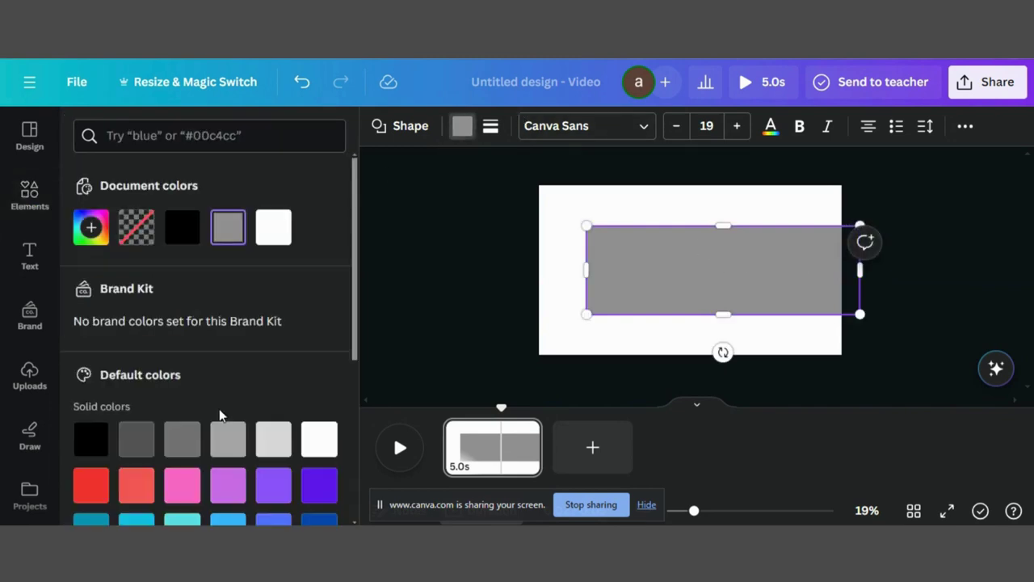
{"action": "scroll", "coordinate": [236, 347], "scroll_direction": "down", "scroll_amount": 2}
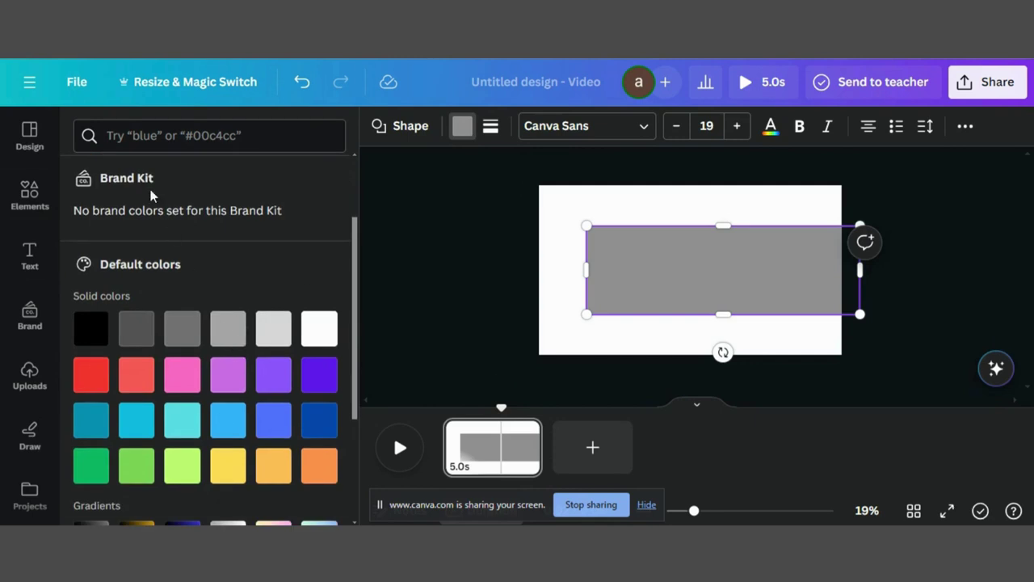
{"action": "scroll", "coordinate": [153, 194], "scroll_direction": "up", "scroll_amount": 2}
{"action": "left_click", "coordinate": [91, 228]}
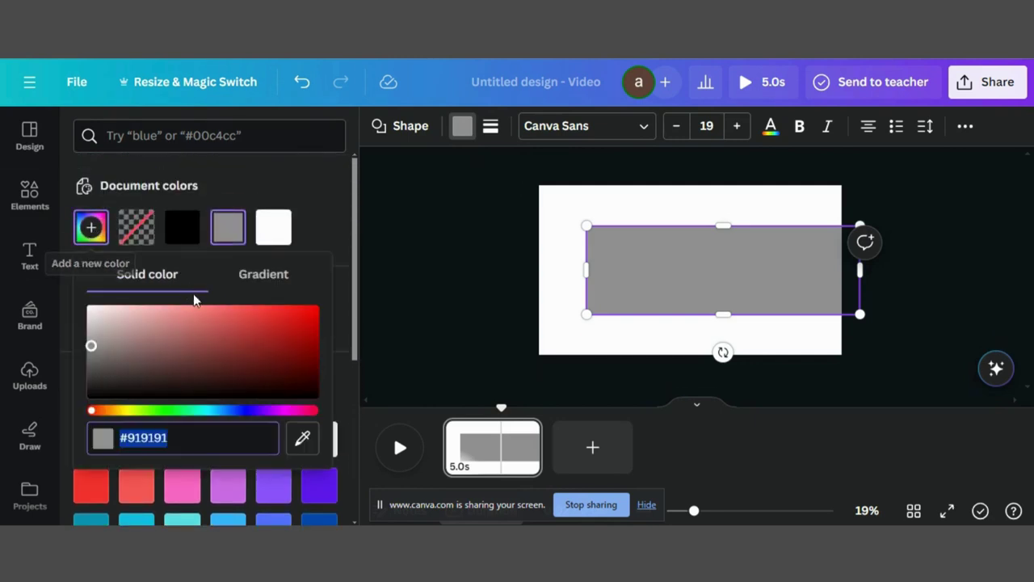
{"action": "left_click_drag", "start_coordinate": [285, 329], "coordinate": [284, 323]}
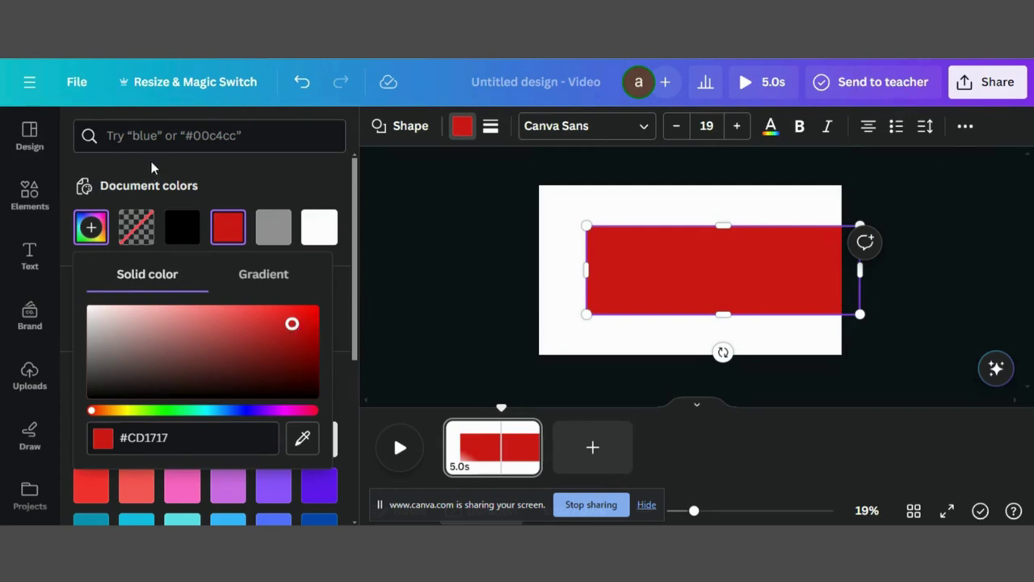
{"action": "left_click", "coordinate": [424, 265]}
Add the round pizza image and shrink it to the band's height at the page's left edge.
{"action": "left_click", "coordinate": [202, 279]}
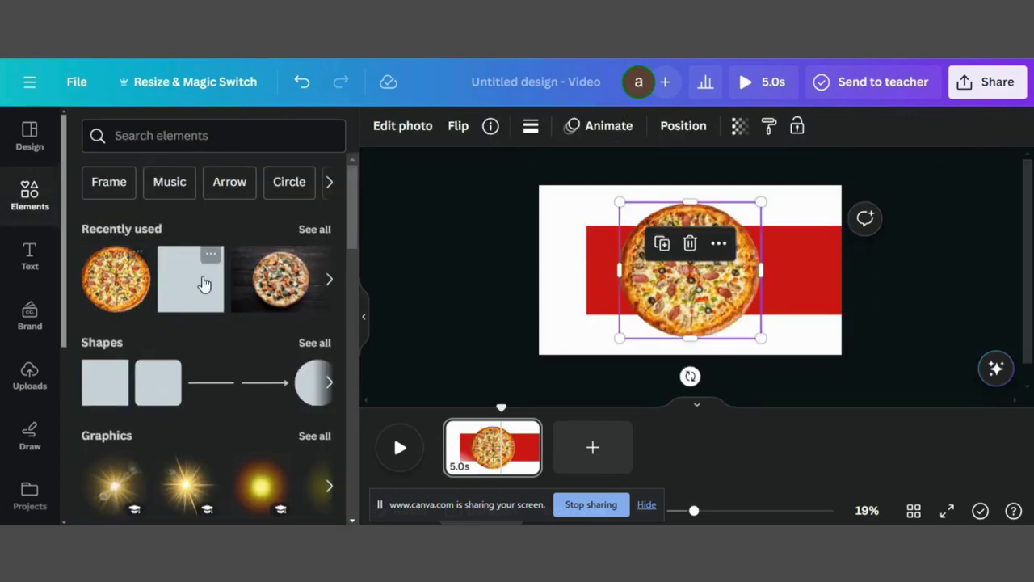
{"action": "left_click_drag", "start_coordinate": [691, 244], "coordinate": [613, 323]}
{"action": "left_click_drag", "start_coordinate": [539, 325], "coordinate": [551, 313]}
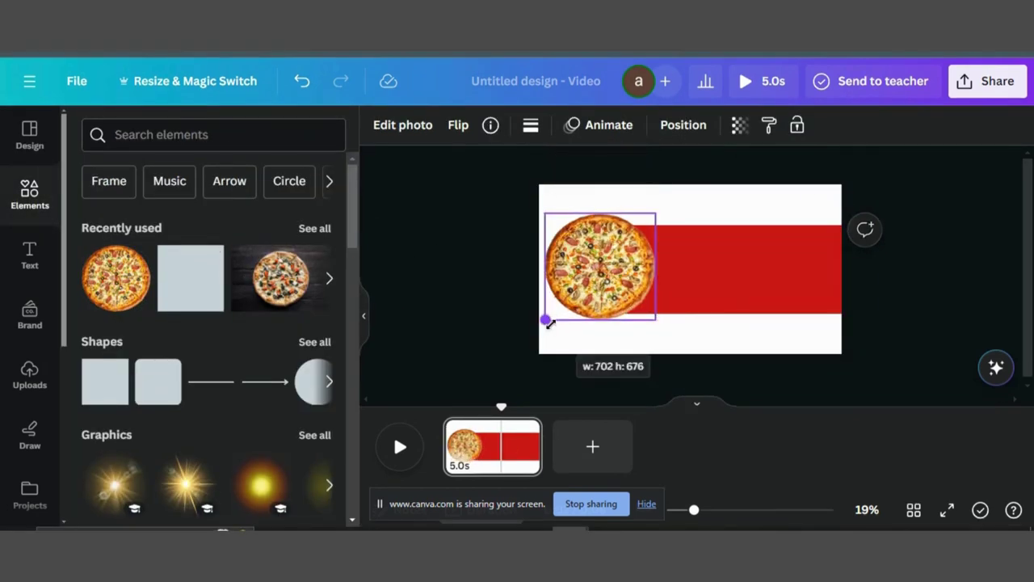
{"action": "left_click_drag", "start_coordinate": [622, 274], "coordinate": [606, 270]}
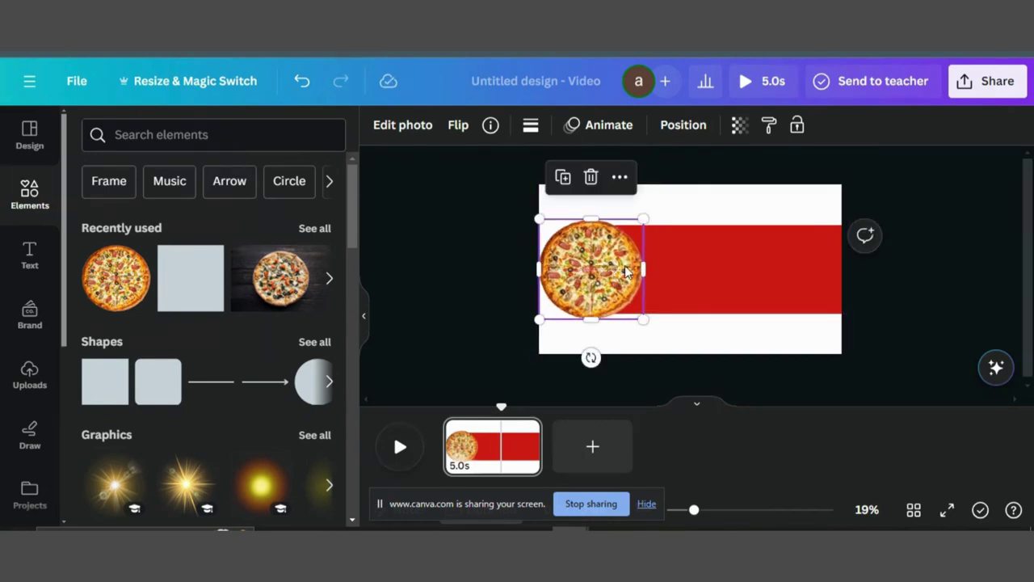
{"action": "left_click_drag", "start_coordinate": [643, 217], "coordinate": [637, 224]}
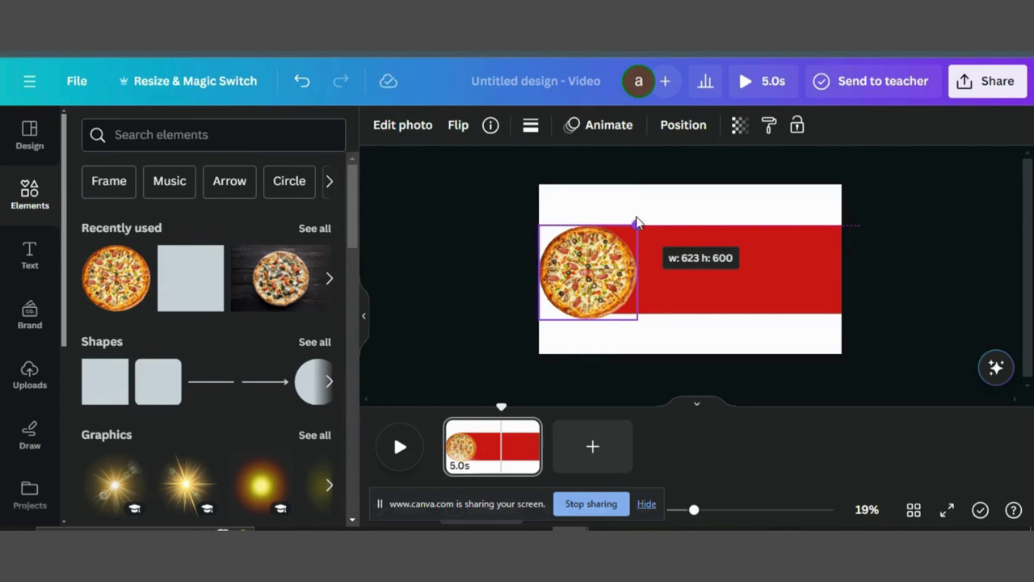
{"action": "left_click_drag", "start_coordinate": [539, 320], "coordinate": [546, 313]}
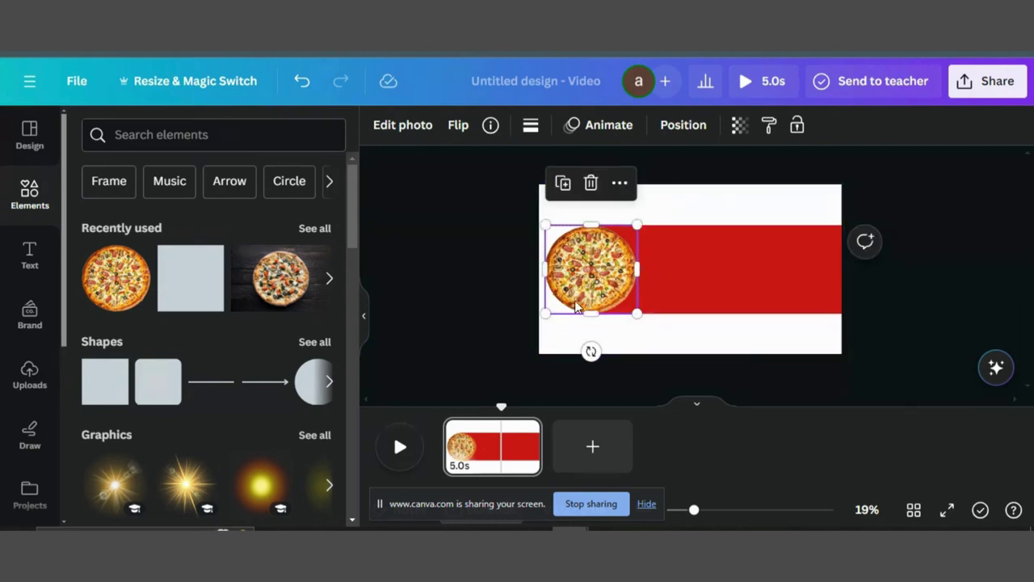
Slide the red band right past the page edge, then deselect everything.
{"action": "left_click_drag", "start_coordinate": [700, 257], "coordinate": [723, 258]}
{"action": "left_click", "coordinate": [568, 276]}
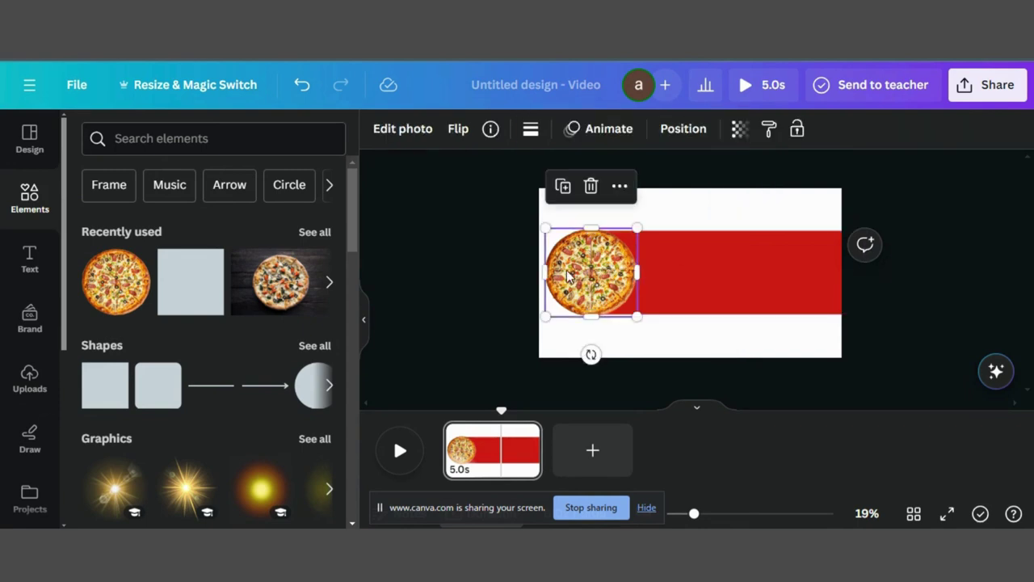
{"action": "left_click", "coordinate": [488, 279]}
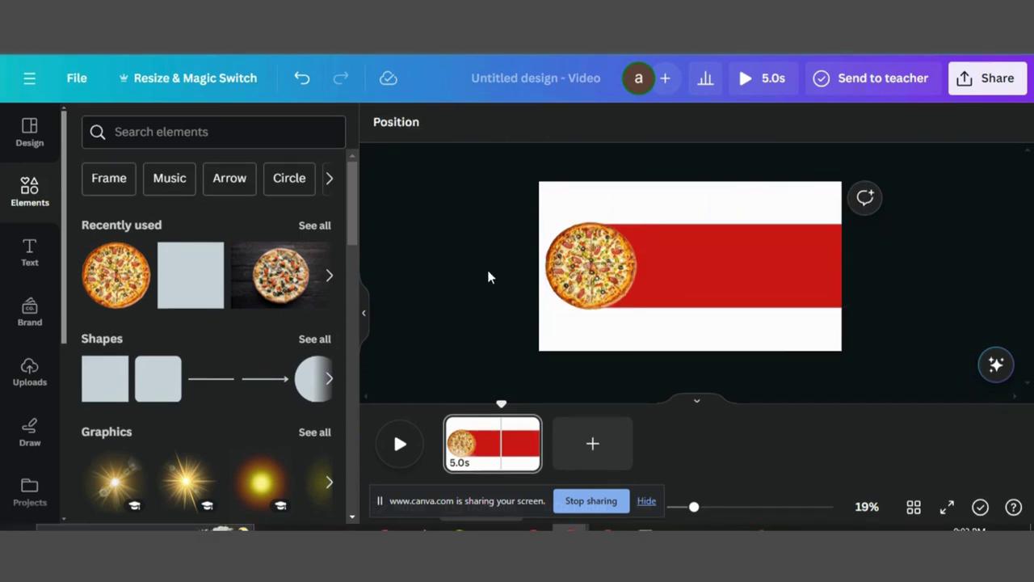
Place a new square over the pizza and set its transparency to 0.
{"action": "left_click", "coordinate": [115, 389]}
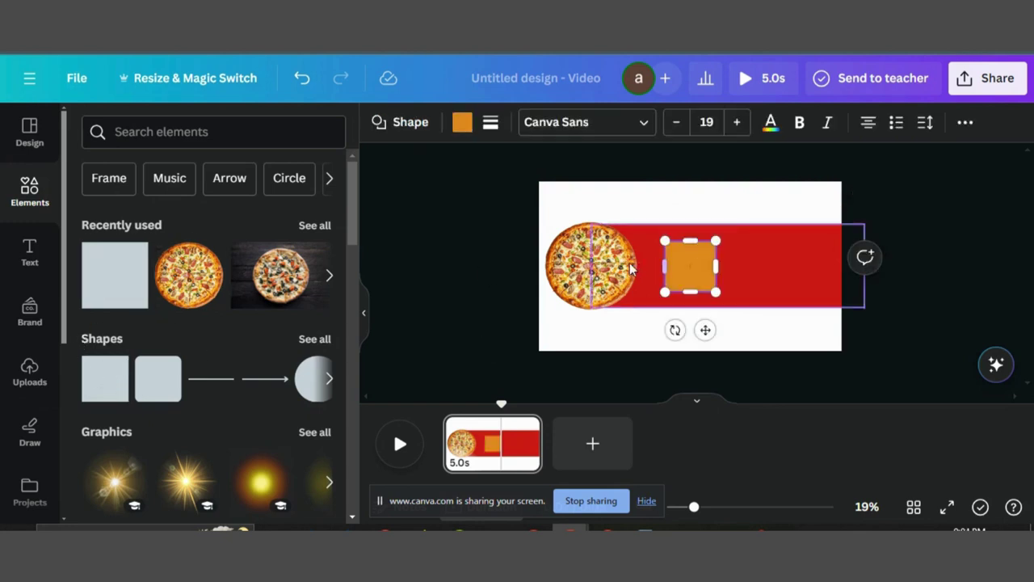
{"action": "left_click_drag", "start_coordinate": [689, 269], "coordinate": [564, 265]}
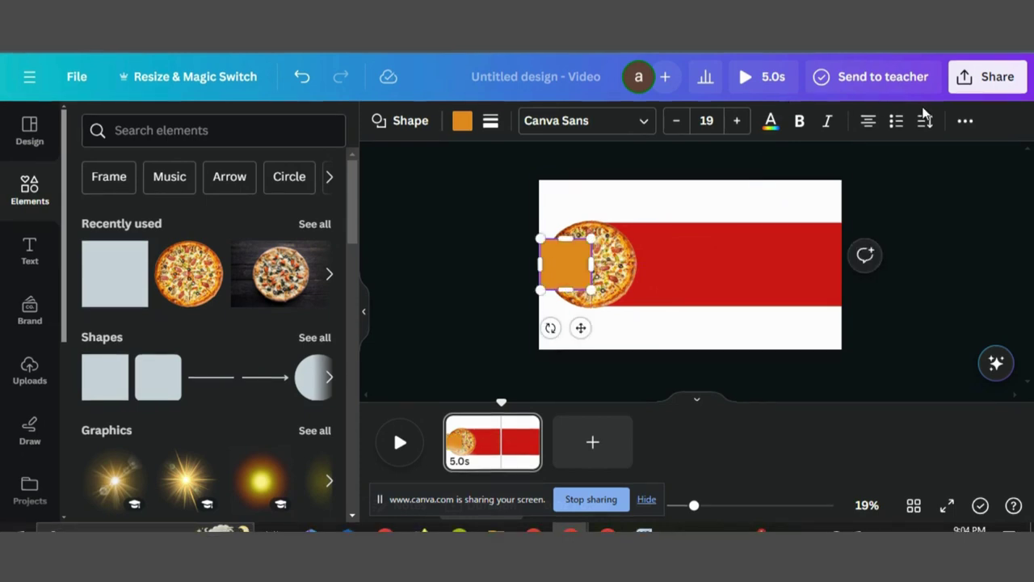
{"action": "left_click", "coordinate": [963, 122]}
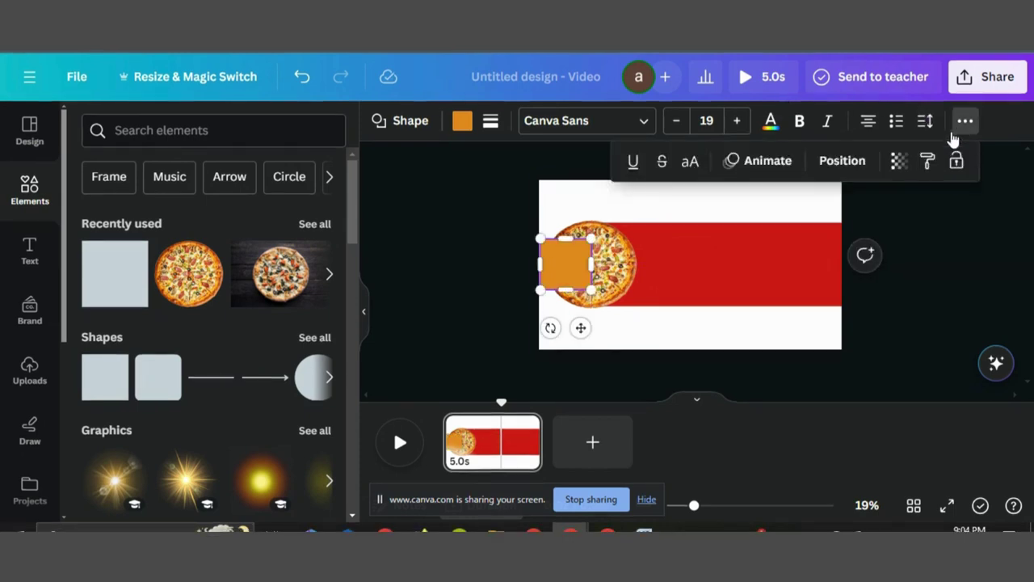
{"action": "left_click", "coordinate": [898, 163]}
{"action": "left_click_drag", "start_coordinate": [895, 206], "coordinate": [740, 204]}
Select the pizza and red band together and group them into one element.
{"action": "left_click_drag", "start_coordinate": [475, 254], "coordinate": [781, 305]}
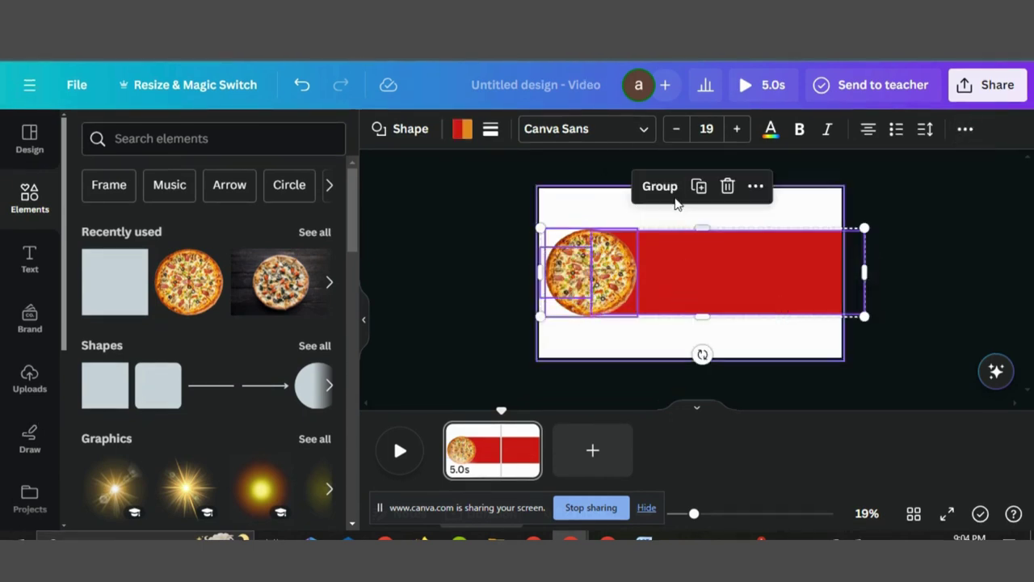
{"action": "left_click", "coordinate": [659, 187]}
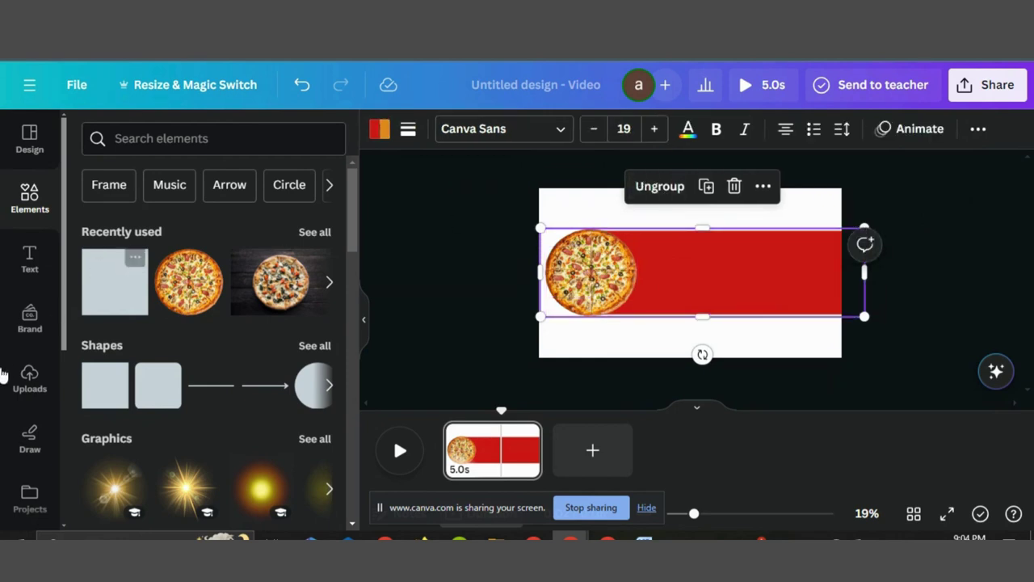
{"action": "left_click", "coordinate": [29, 380]}
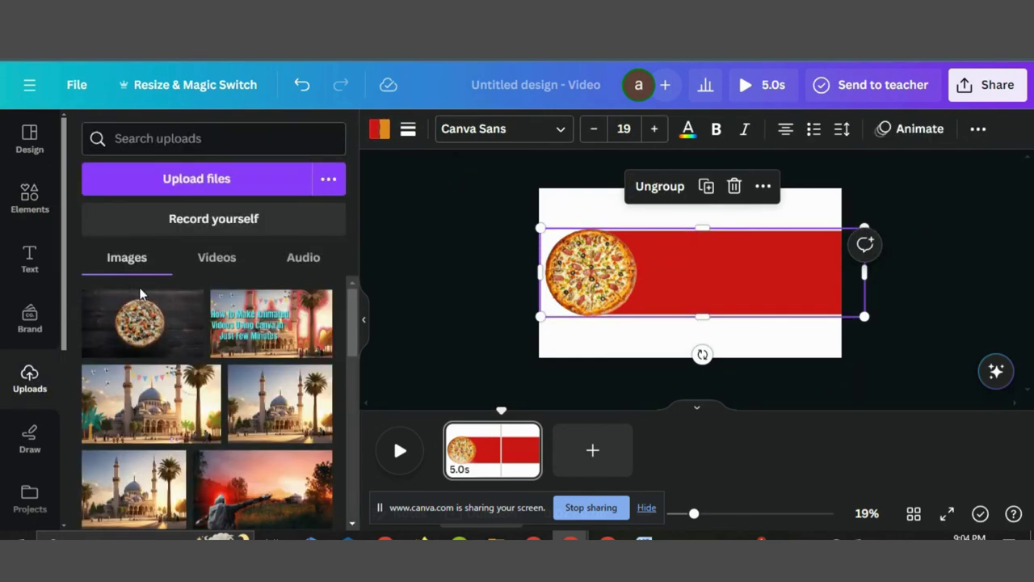
Add the dark pizza-on-wood photo and set it as the page background.
{"action": "left_click", "coordinate": [158, 337]}
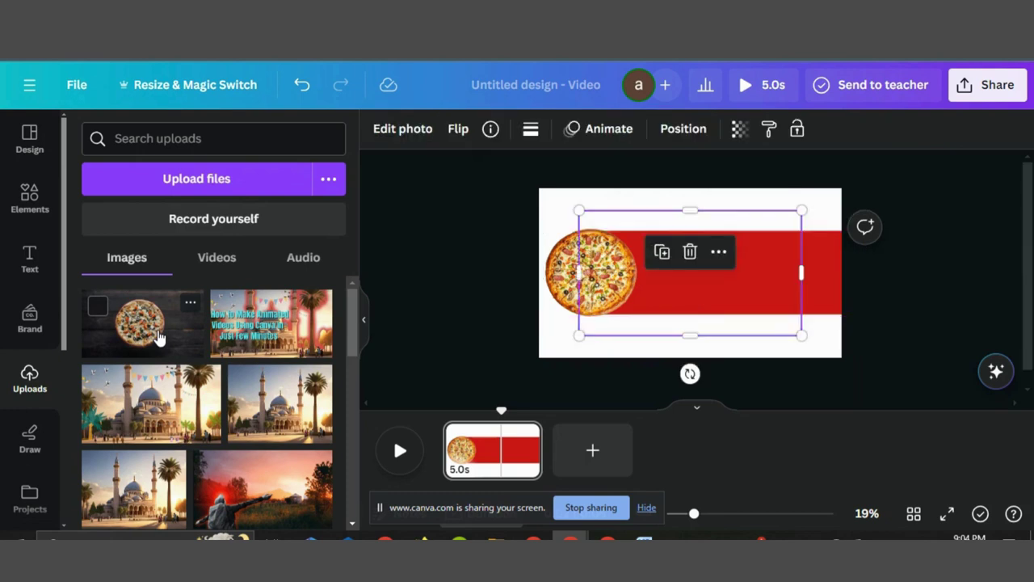
{"action": "left_click_drag", "start_coordinate": [618, 284], "coordinate": [595, 270]}
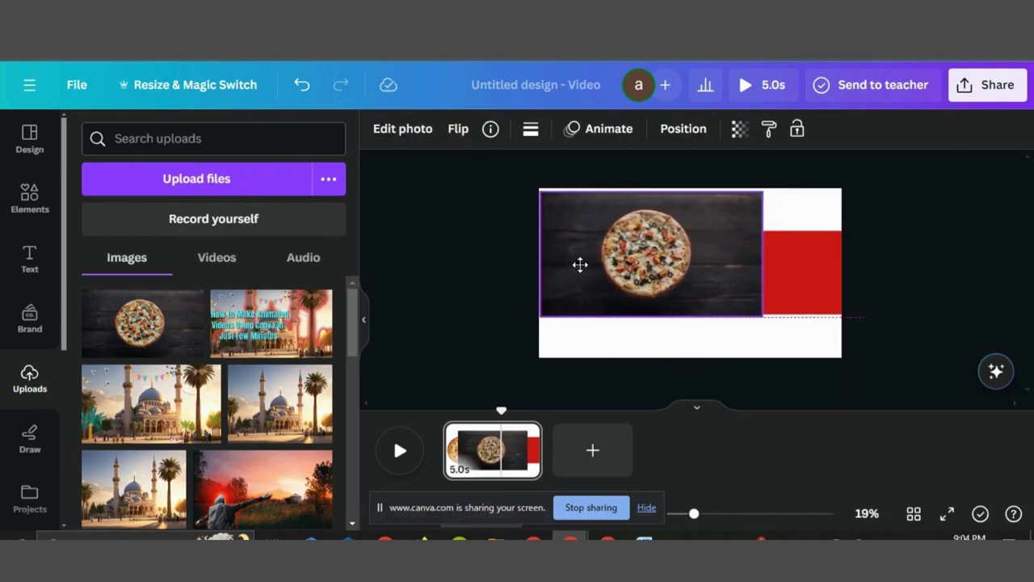
{"action": "right_click", "coordinate": [579, 266]}
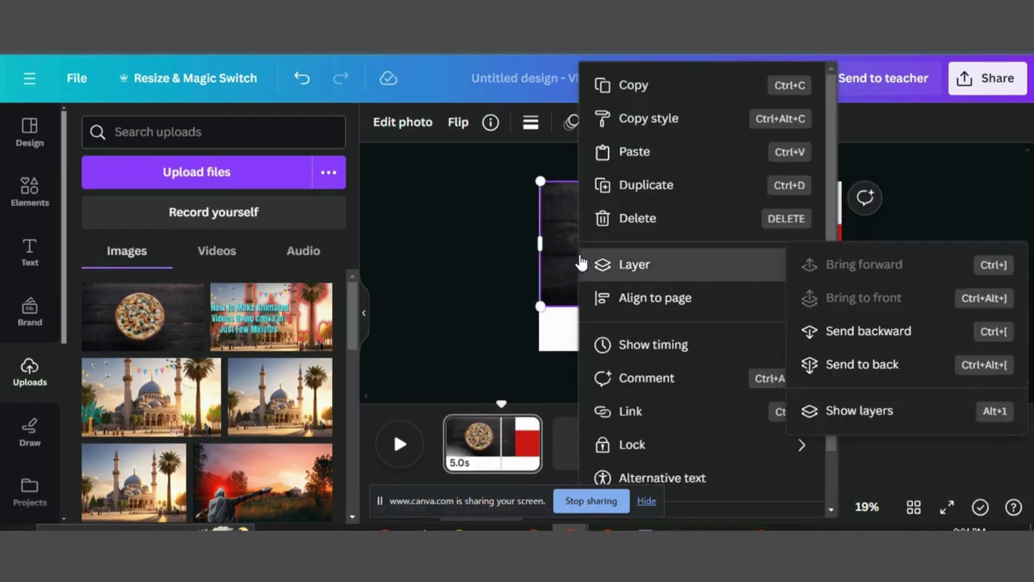
{"action": "scroll", "coordinate": [687, 347], "scroll_direction": "down", "scroll_amount": 2}
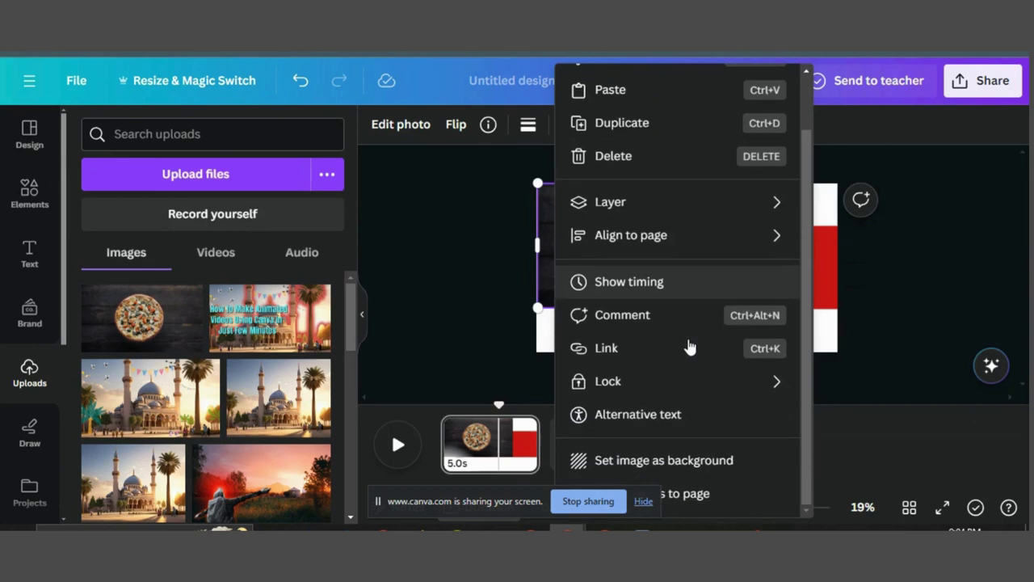
{"action": "left_click", "coordinate": [646, 465]}
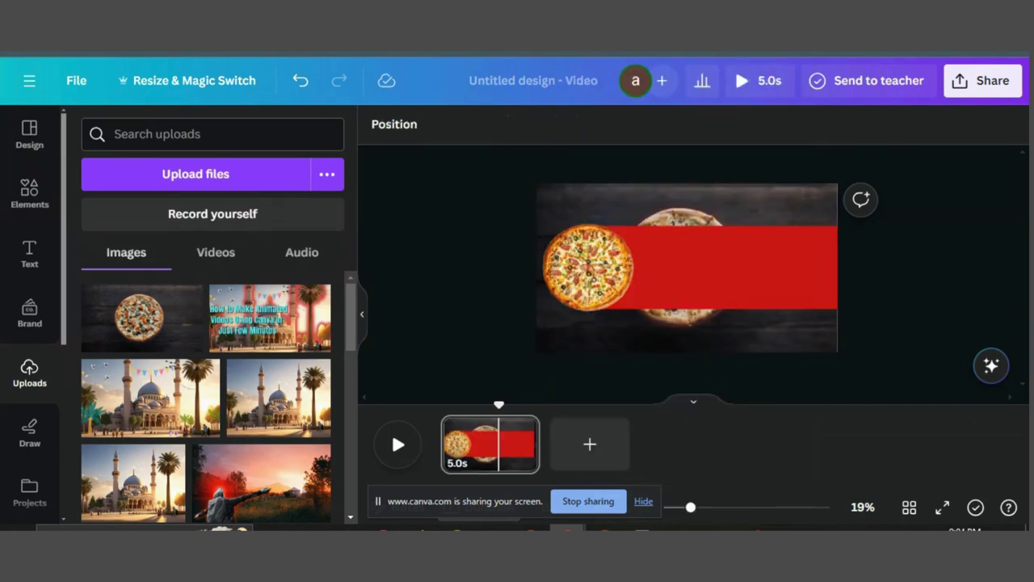
{"action": "left_click", "coordinate": [657, 254]}
Move and resize the band-and-pizza group so the whole pizza overlaps the band's left end.
{"action": "mouse_move", "coordinate": [670, 257]}
{"action": "left_mouse_down"}
{"action": "mouse_move", "coordinate": [865, 301]}
{"action": "mouse_move", "coordinate": [866, 291]}
{"action": "left_mouse_up"}
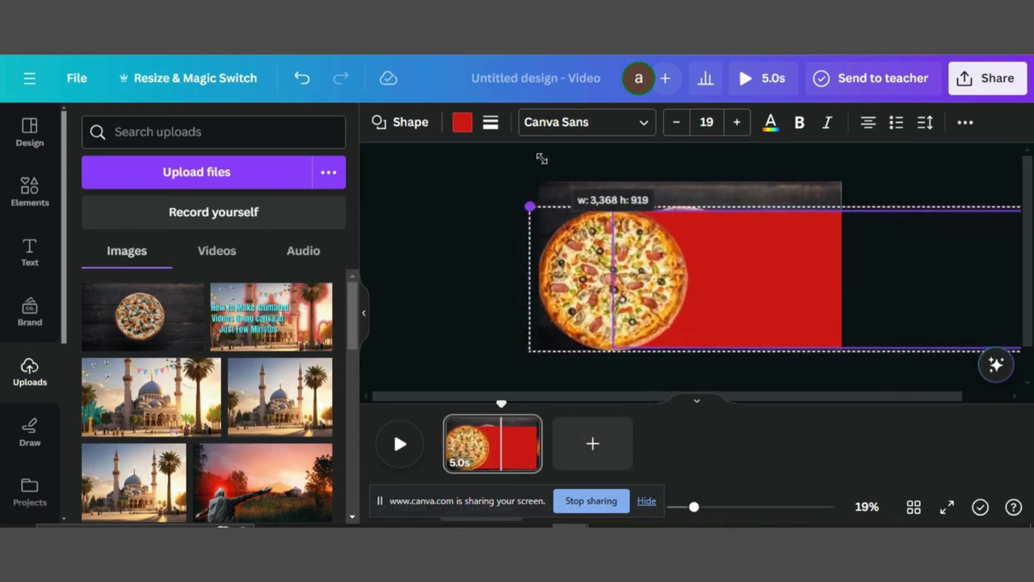
{"action": "left_click_drag", "start_coordinate": [735, 262], "coordinate": [445, 141]}
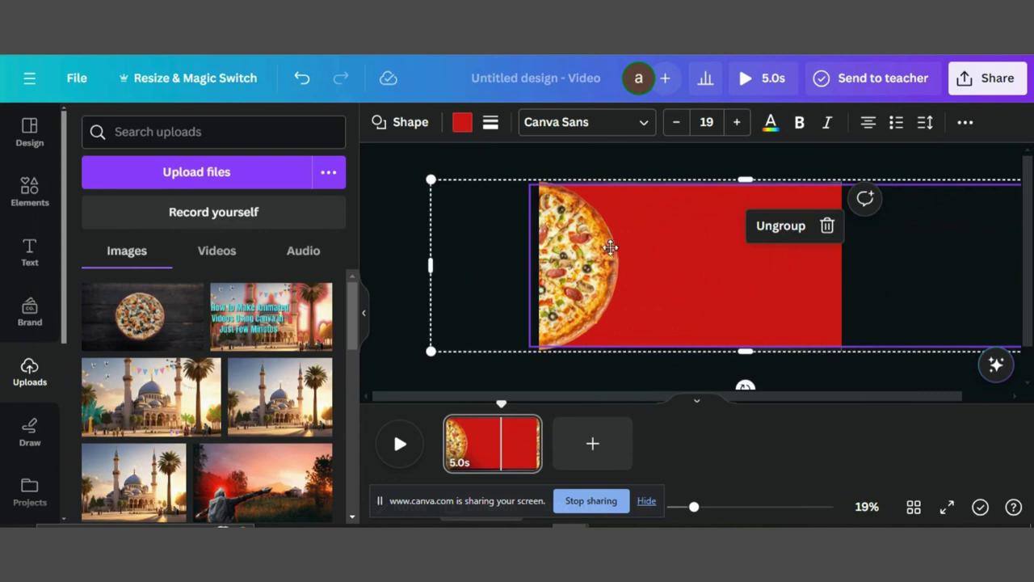
{"action": "left_click_drag", "start_coordinate": [616, 246], "coordinate": [511, 249]}
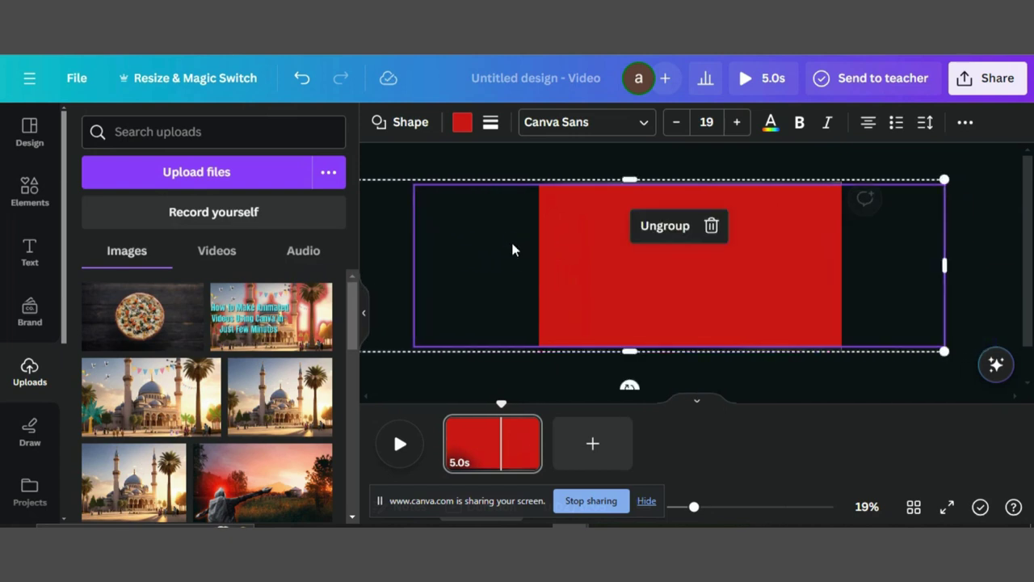
{"action": "mouse_move", "coordinate": [587, 287]}
{"action": "left_mouse_down"}
{"action": "mouse_move", "coordinate": [724, 277]}
{"action": "mouse_move", "coordinate": [690, 314]}
{"action": "mouse_move", "coordinate": [697, 277]}
{"action": "left_mouse_up"}
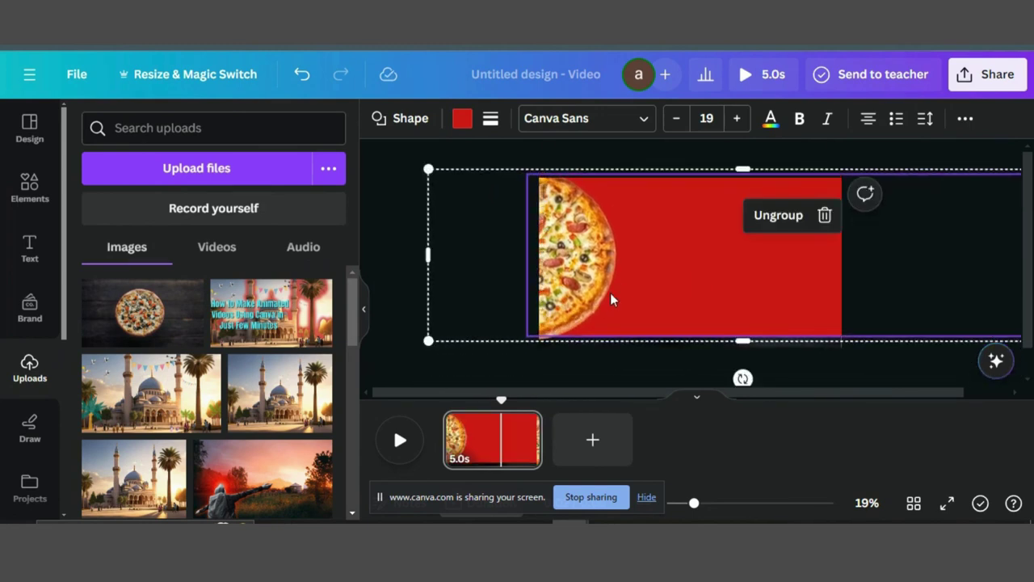
{"action": "mouse_move", "coordinate": [491, 339]}
{"action": "left_mouse_down"}
{"action": "mouse_move", "coordinate": [439, 329]}
{"action": "mouse_move", "coordinate": [478, 302]}
{"action": "mouse_move", "coordinate": [531, 296]}
{"action": "left_mouse_up"}
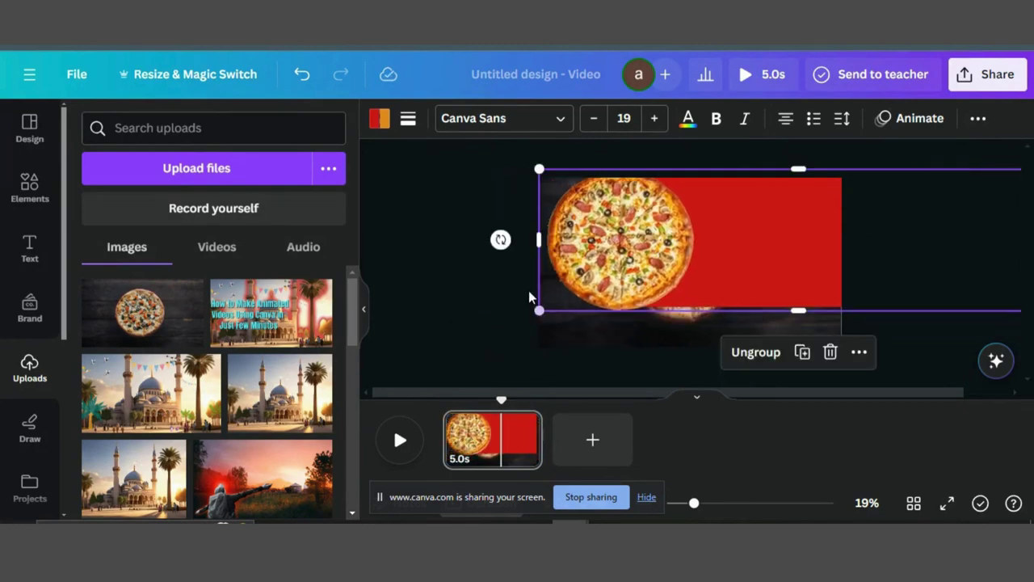
Select the cut-out pizza and red rectangle together and group them.
{"action": "left_click", "coordinate": [632, 258]}
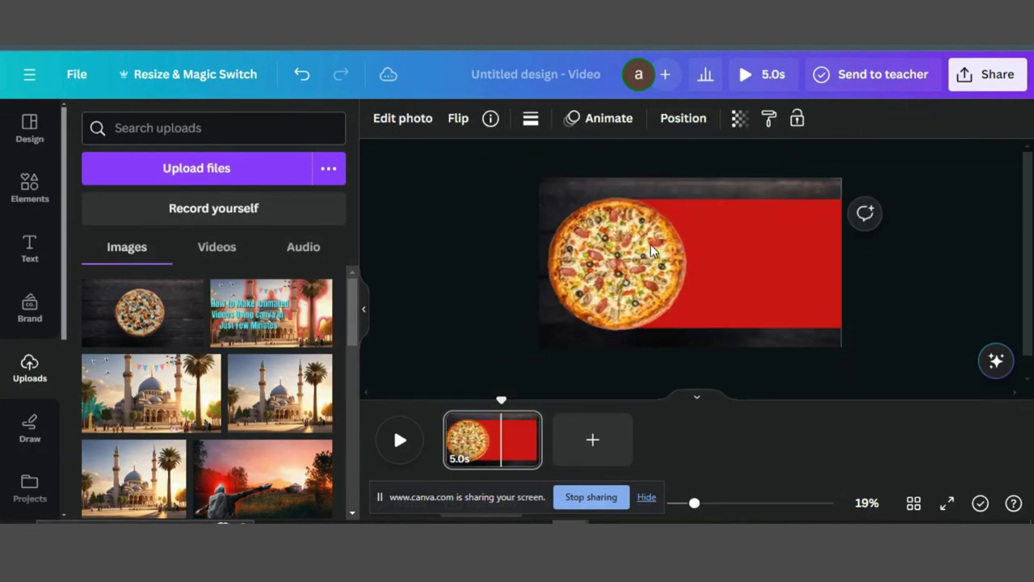
{"action": "left_click", "coordinate": [651, 250]}
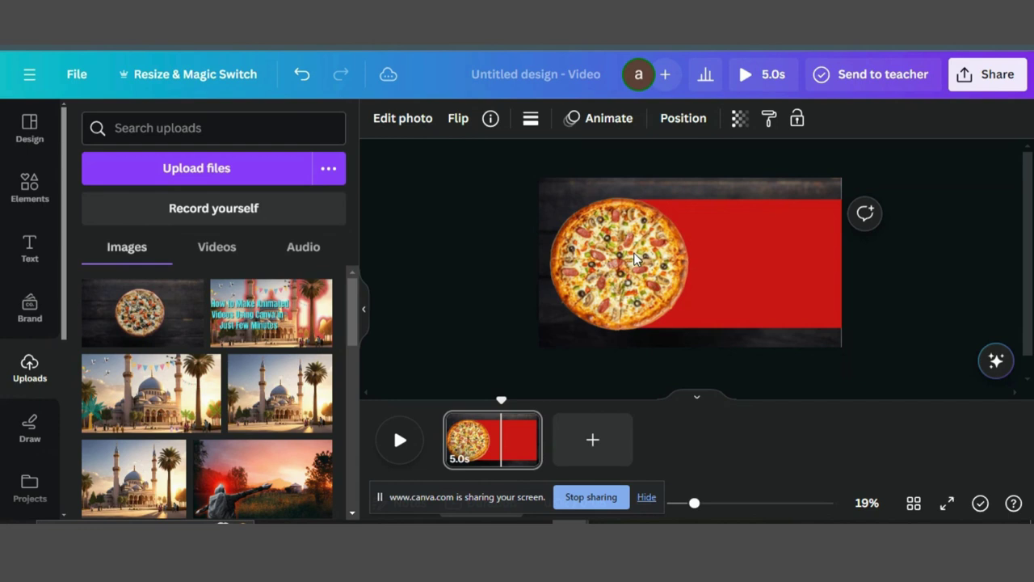
{"action": "left_click", "coordinate": [789, 225]}
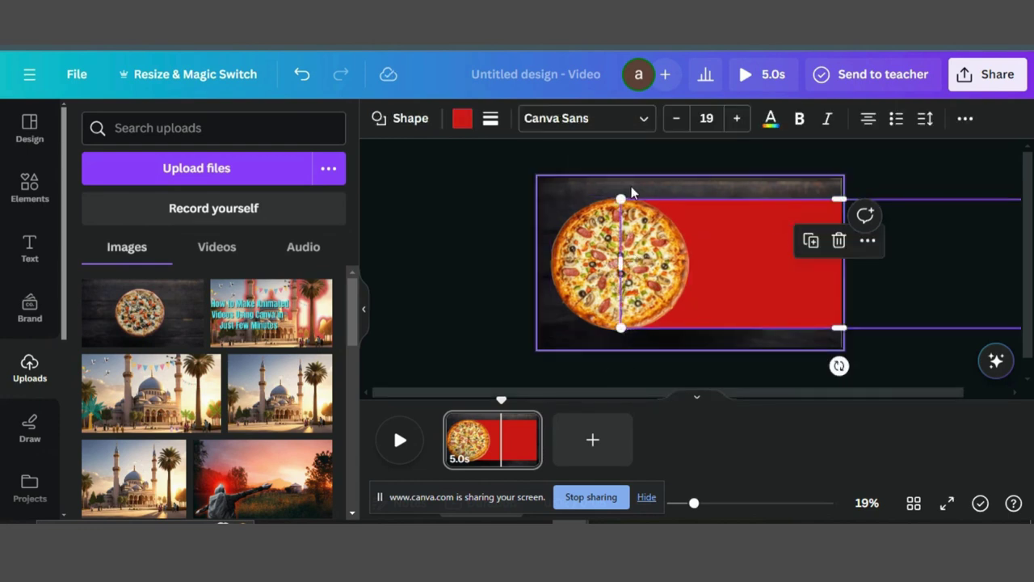
{"action": "left_click_drag", "start_coordinate": [465, 241], "coordinate": [691, 259]}
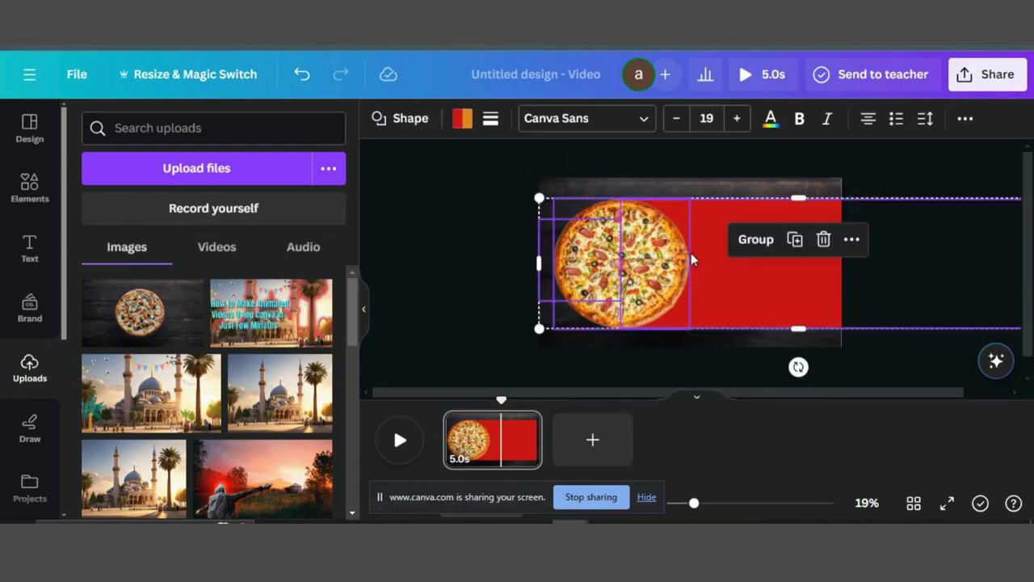
{"action": "left_click", "coordinate": [758, 240]}
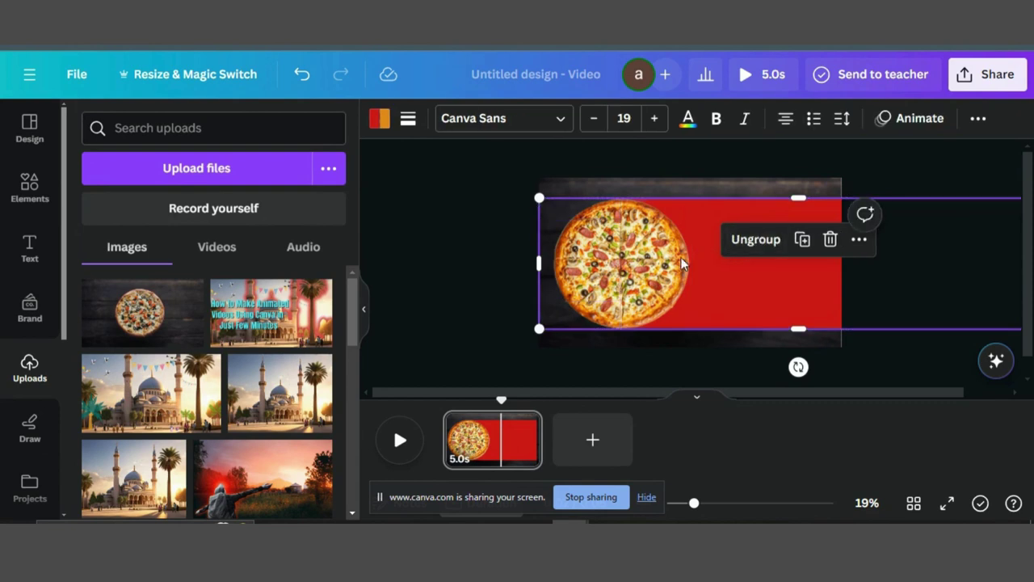
Enlarge and shift the group until red fills the page and the pizza sits off the left edge.
{"action": "mouse_move", "coordinate": [683, 263]}
{"action": "left_mouse_down"}
{"action": "mouse_move", "coordinate": [674, 249]}
{"action": "mouse_move", "coordinate": [689, 256]}
{"action": "mouse_move", "coordinate": [662, 227]}
{"action": "mouse_move", "coordinate": [622, 263]}
{"action": "left_mouse_up"}
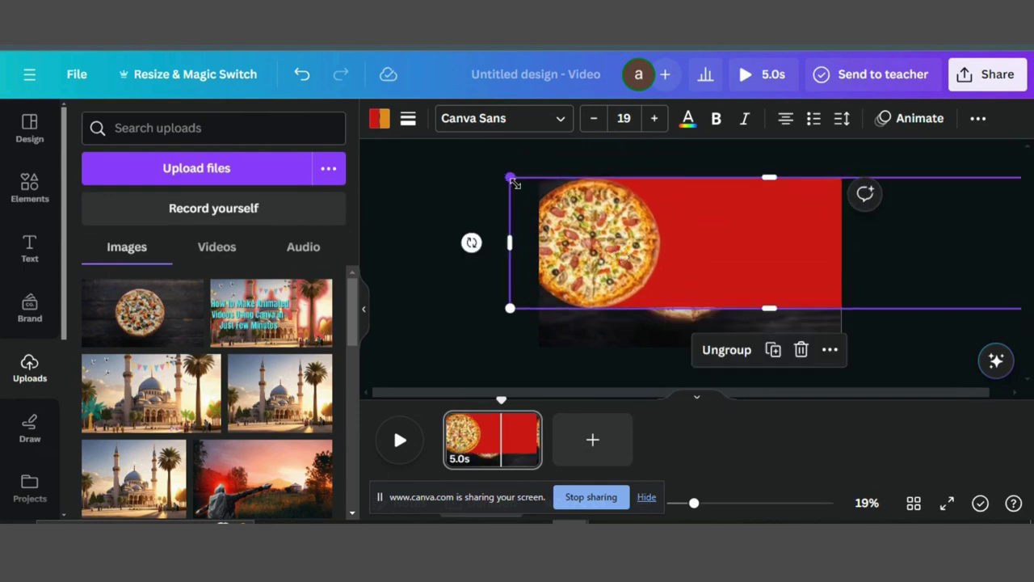
{"action": "left_click_drag", "start_coordinate": [511, 179], "coordinate": [444, 160]}
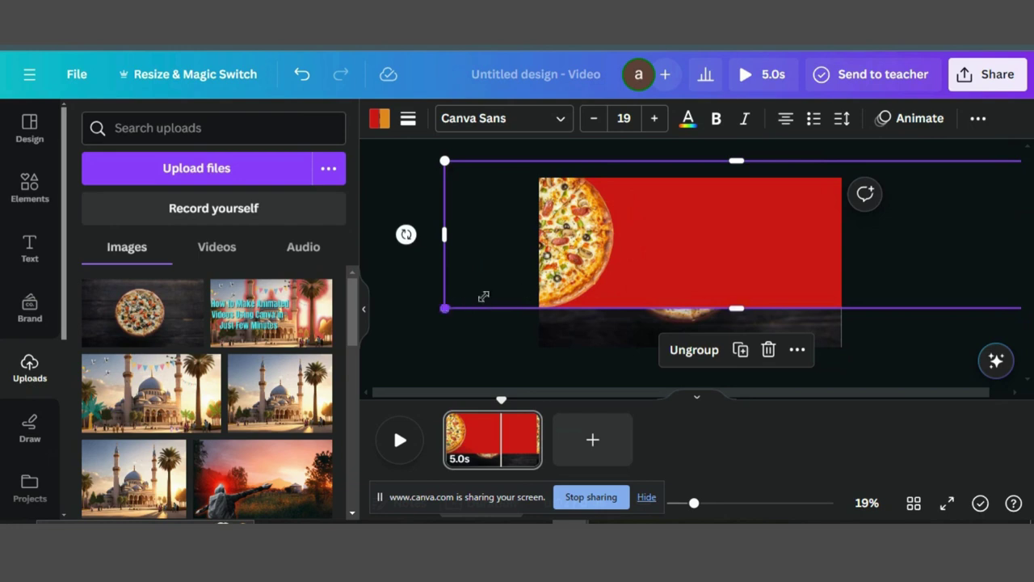
{"action": "left_click_drag", "start_coordinate": [612, 259], "coordinate": [585, 265]}
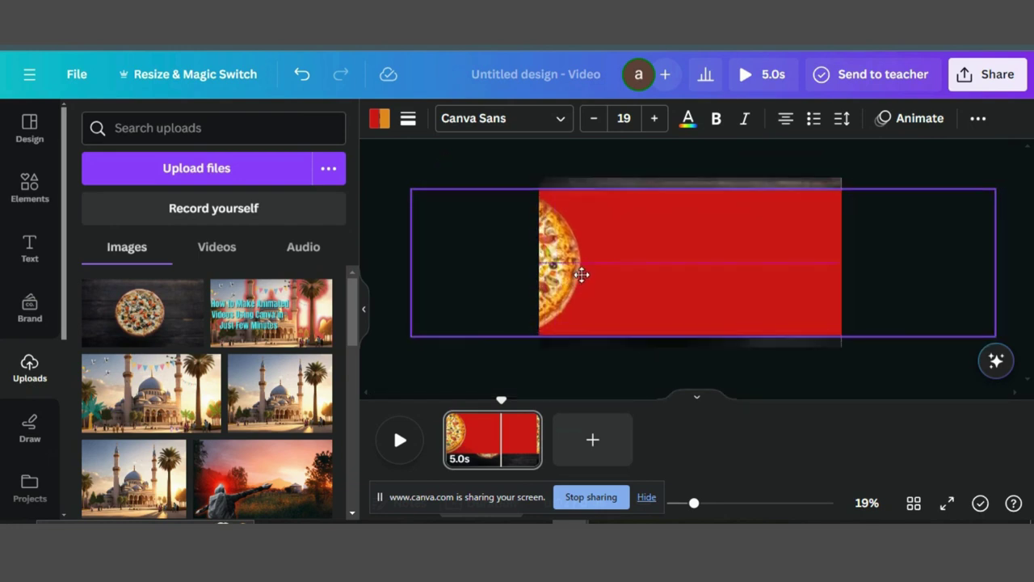
{"action": "left_click_drag", "start_coordinate": [416, 325], "coordinate": [359, 349]}
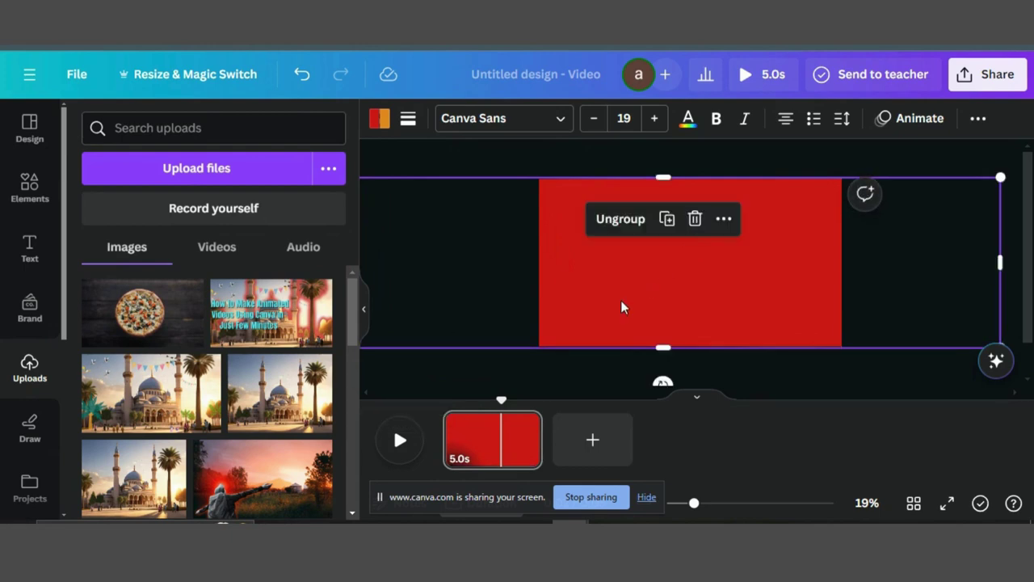
{"action": "mouse_move", "coordinate": [622, 301]}
{"action": "left_mouse_down"}
{"action": "mouse_move", "coordinate": [765, 301]}
{"action": "mouse_move", "coordinate": [638, 305]}
{"action": "left_mouse_up"}
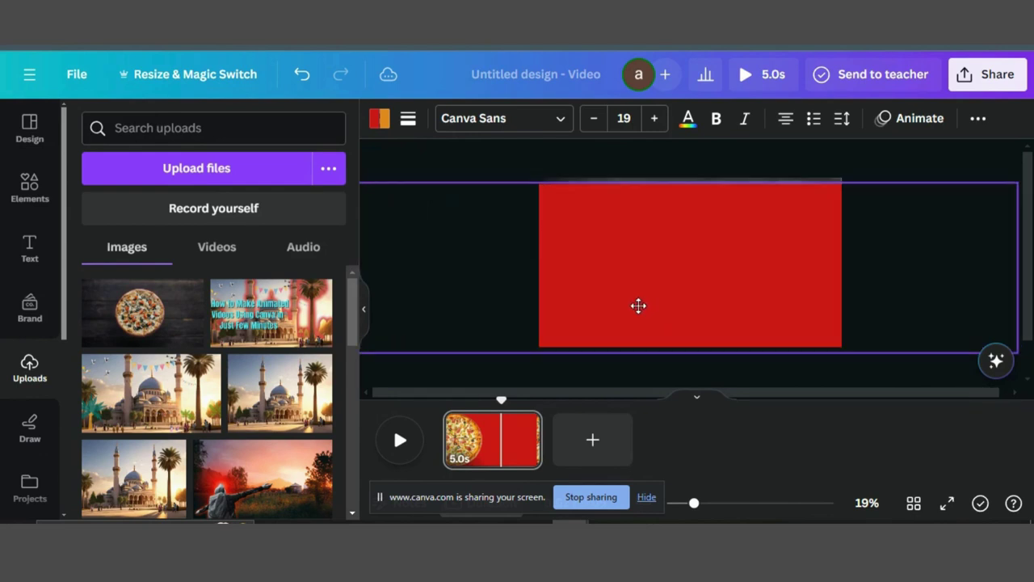
{"action": "left_click_drag", "start_coordinate": [638, 305], "coordinate": [635, 303]}
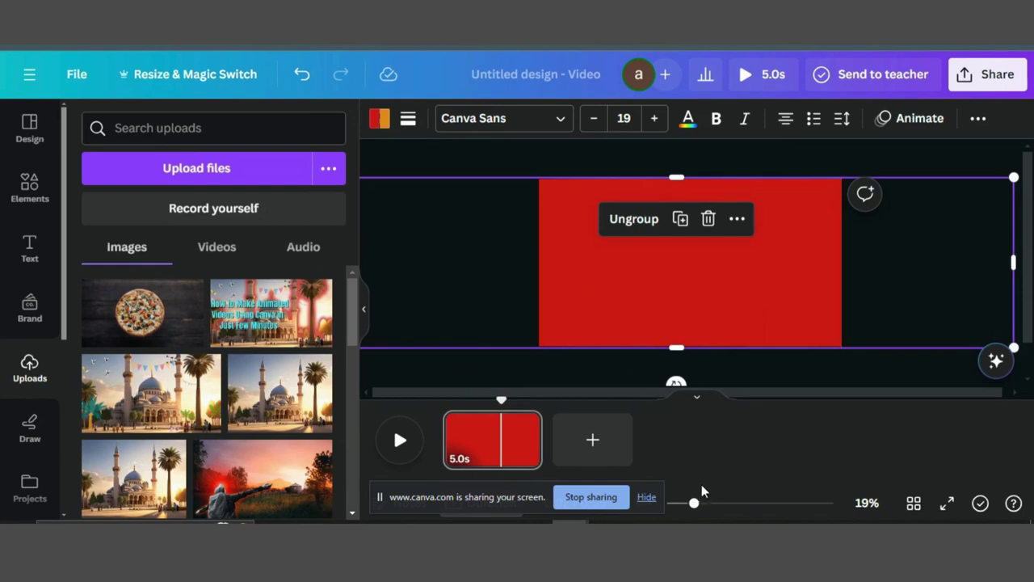
{"action": "left_click_drag", "start_coordinate": [694, 505], "coordinate": [688, 502]}
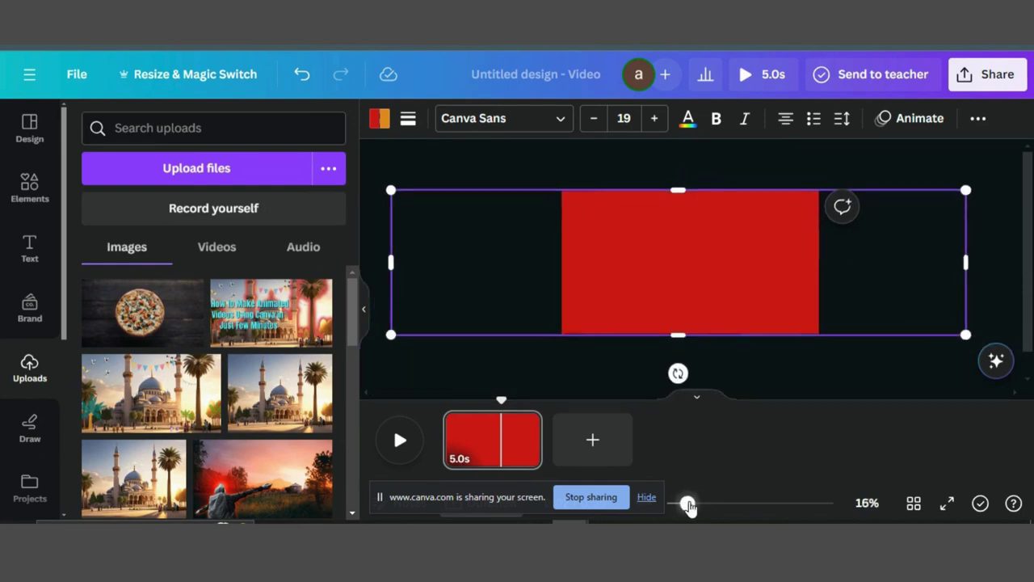
Duplicate page 1, then drag page 2's band group right to reveal the pizza photo.
{"action": "mouse_move", "coordinate": [493, 440]}
{"action": "left_click", "coordinate": [524, 426]}
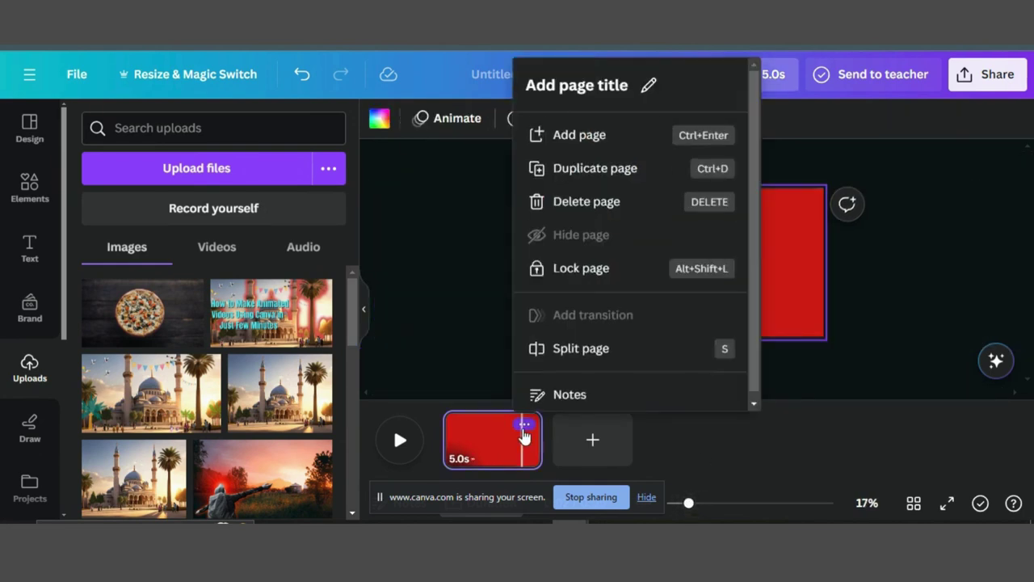
{"action": "left_click", "coordinate": [579, 168]}
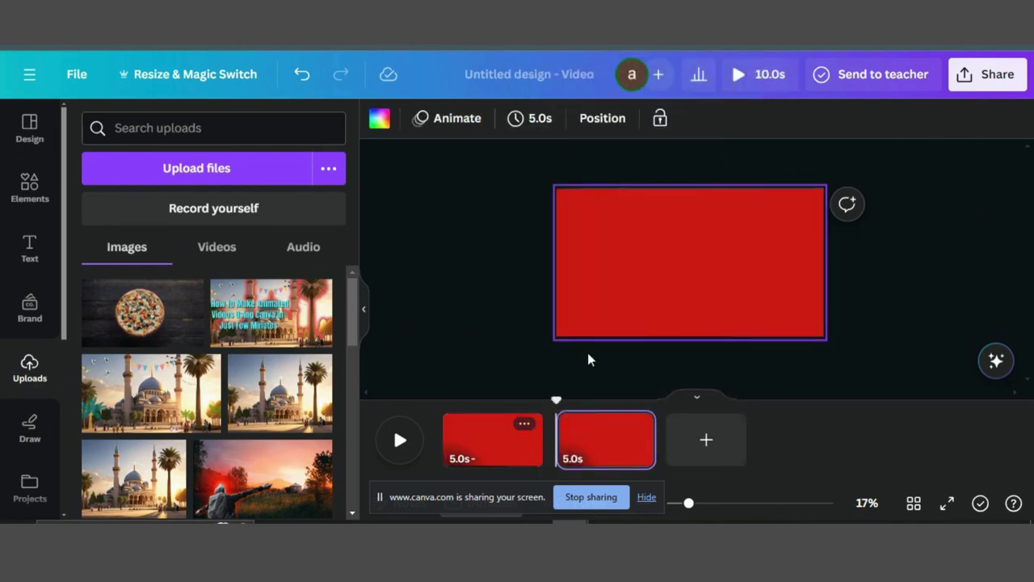
{"action": "left_click", "coordinate": [668, 291]}
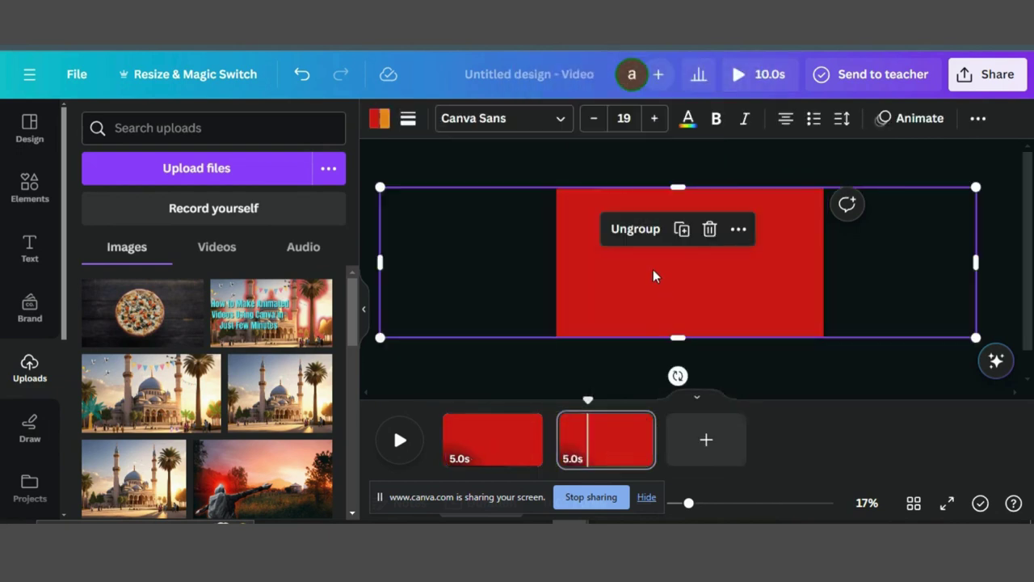
{"action": "left_click_drag", "start_coordinate": [653, 271], "coordinate": [919, 281]}
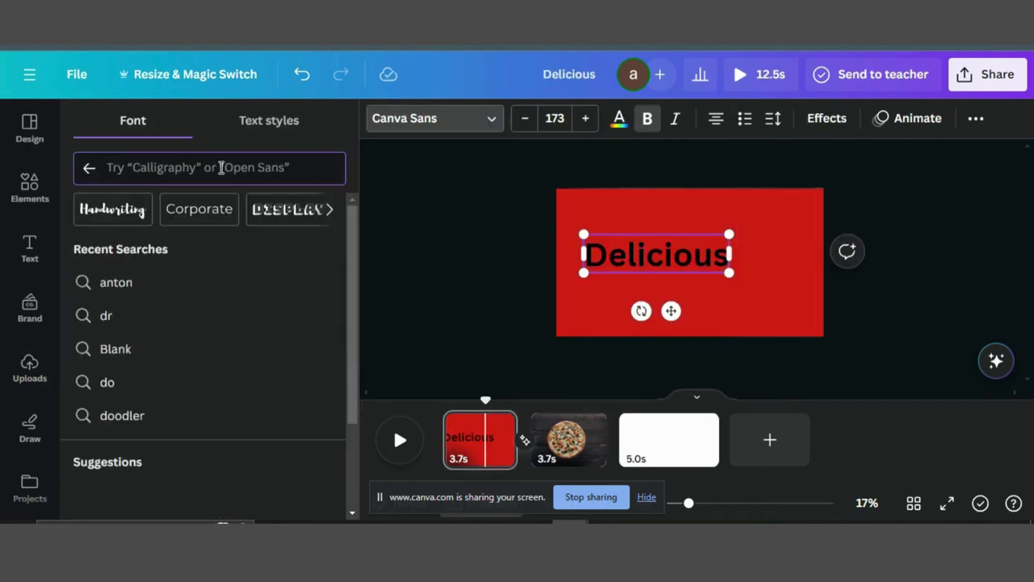
Apply the Bentham font to the 'Delicious' text and enlarge it.
{"action": "type", "text": "b"}
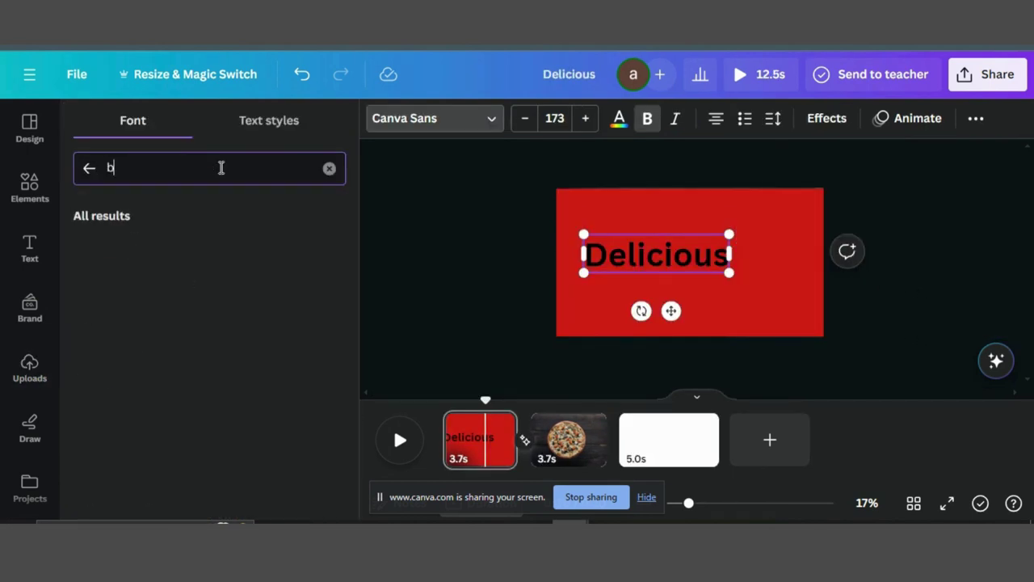
{"action": "type", "text": "end"}
{"action": "key", "text": "BackSpace"}
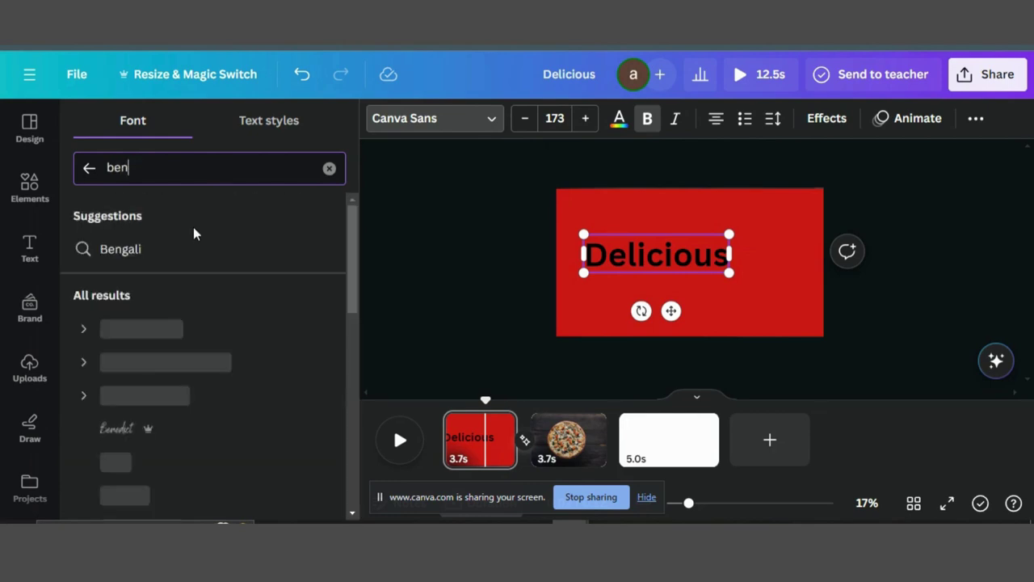
{"action": "scroll", "coordinate": [206, 364], "scroll_direction": "down", "scroll_amount": 2}
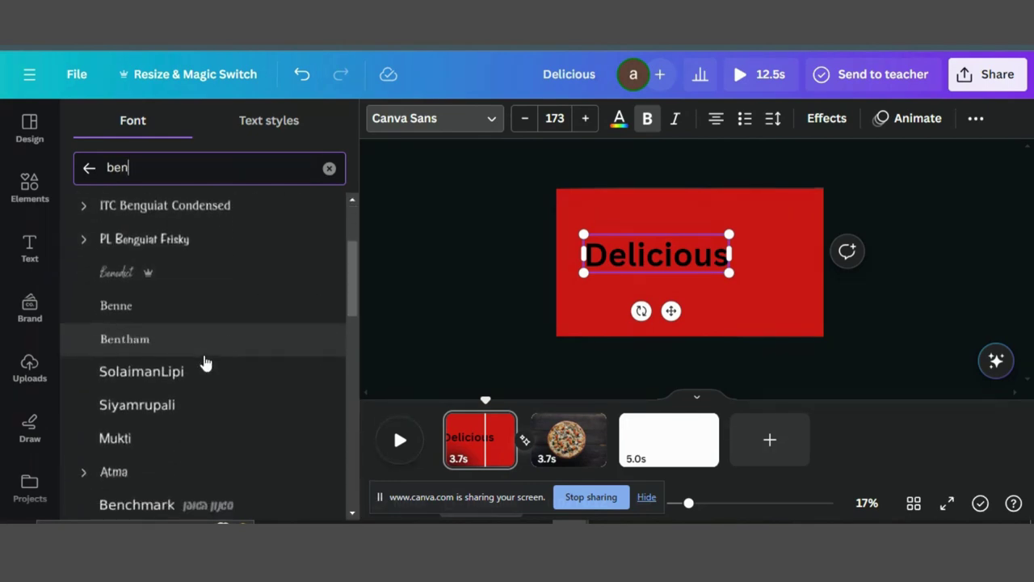
{"action": "left_click", "coordinate": [154, 345]}
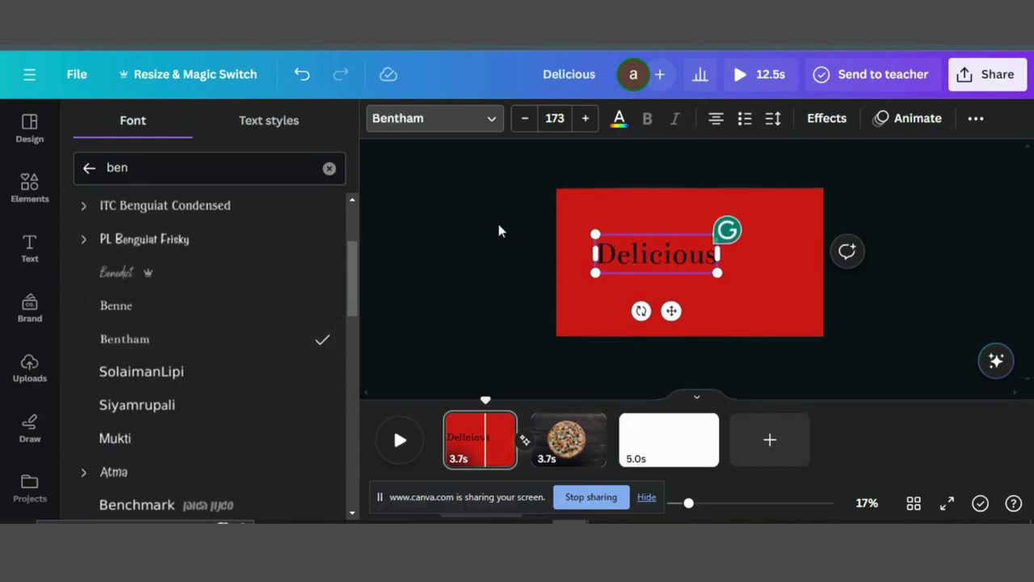
{"action": "left_click_drag", "start_coordinate": [717, 274], "coordinate": [816, 304]}
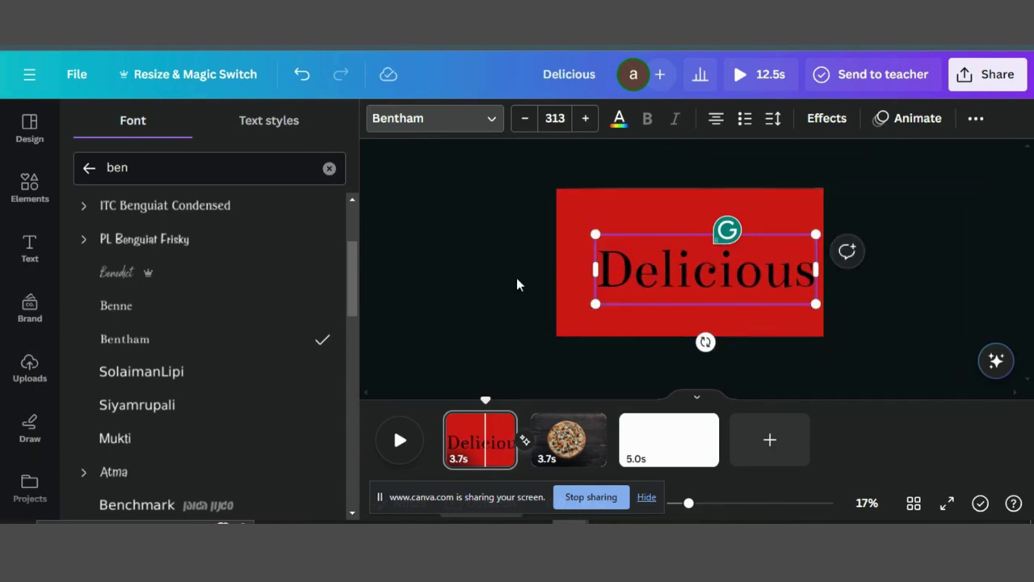
Recolour the Delicious text orange (#df891f) using the document colours.
{"action": "key", "text": "Escape"}
{"action": "left_click", "coordinate": [541, 273]}
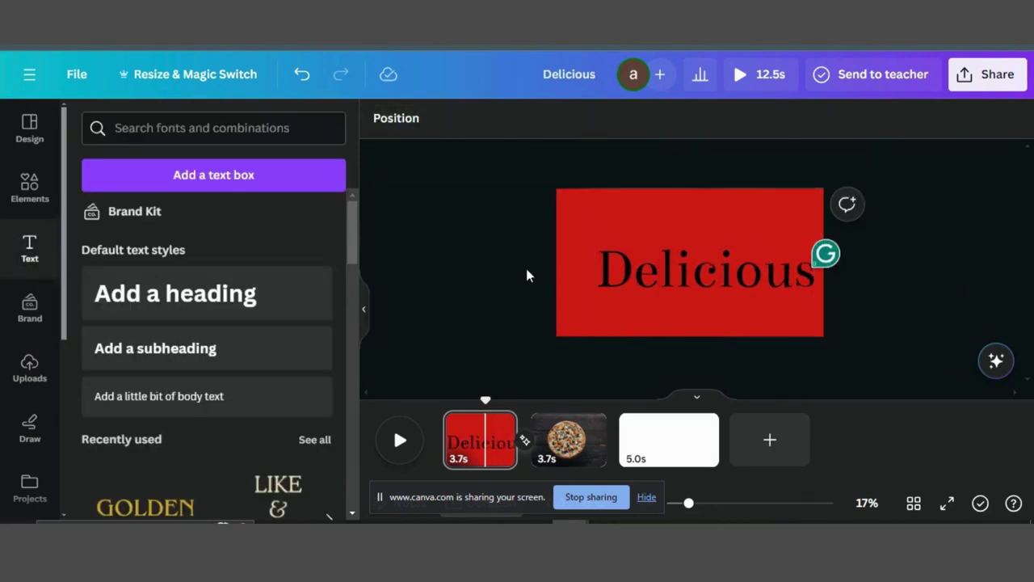
{"action": "left_click_drag", "start_coordinate": [670, 277], "coordinate": [653, 269]}
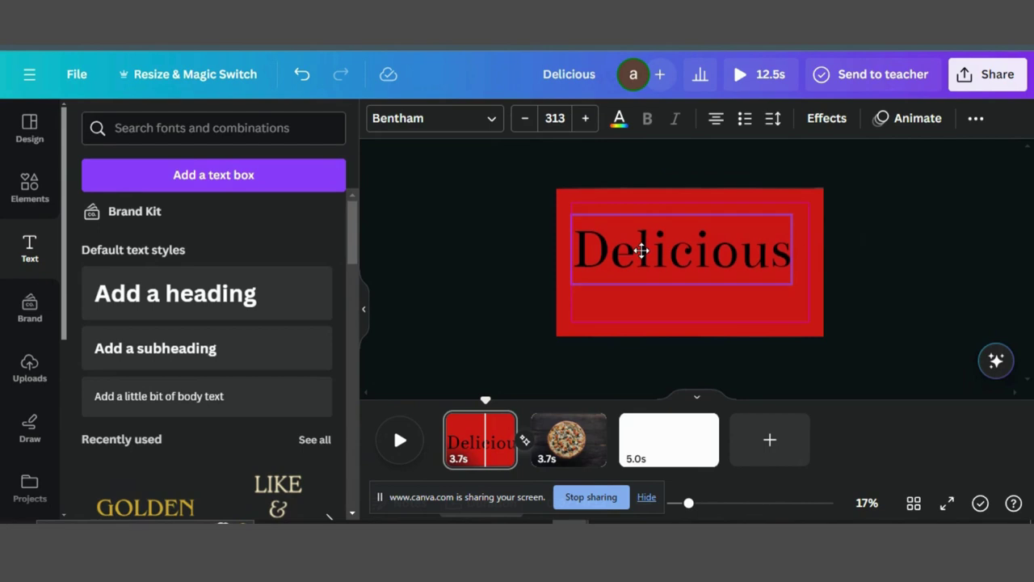
{"action": "left_click", "coordinate": [618, 120]}
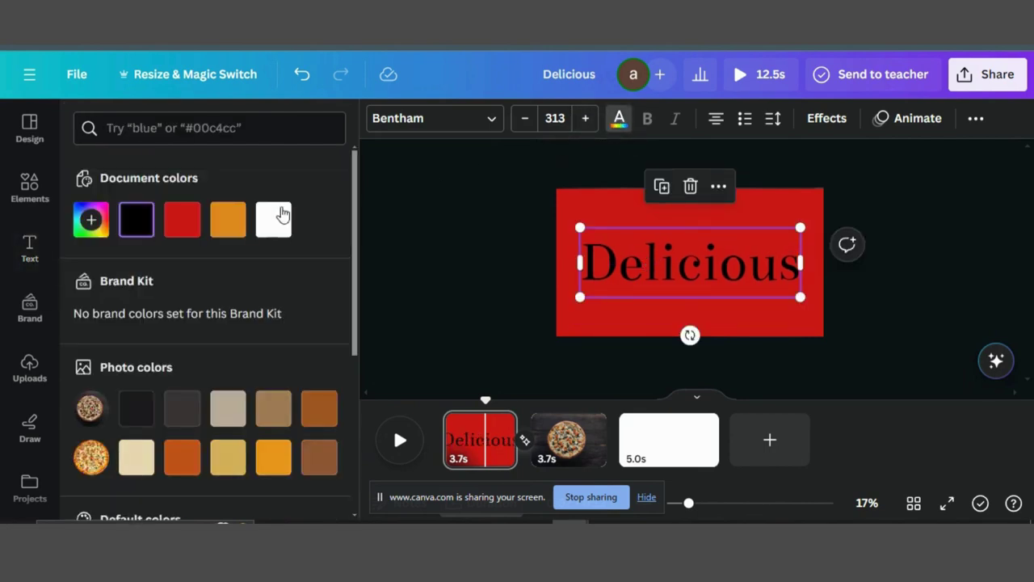
{"action": "left_click", "coordinate": [279, 215]}
{"action": "left_click", "coordinate": [227, 225]}
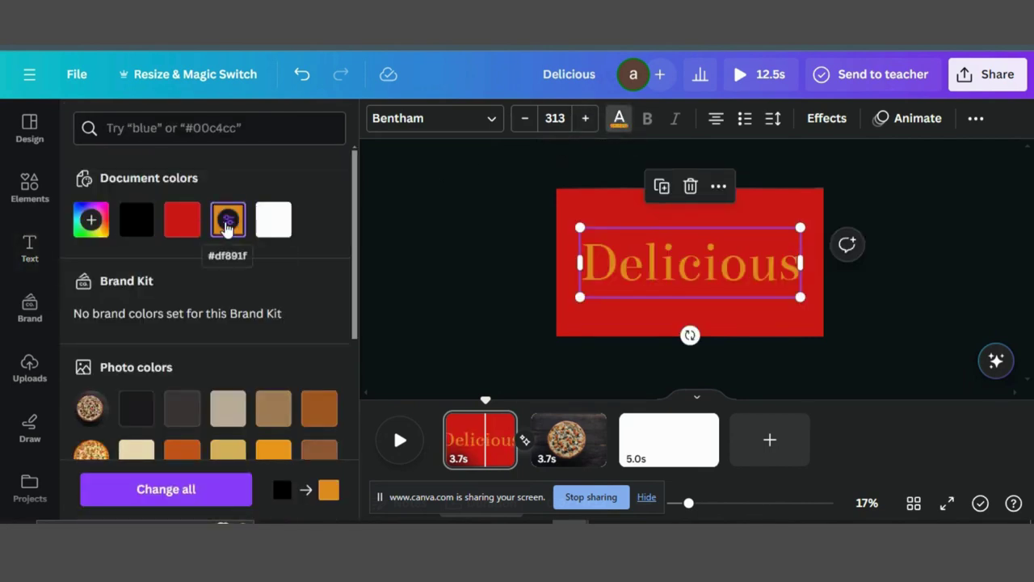
Add an orange Shadow effect to Delicious with transparency 27.
{"action": "left_click", "coordinate": [827, 118]}
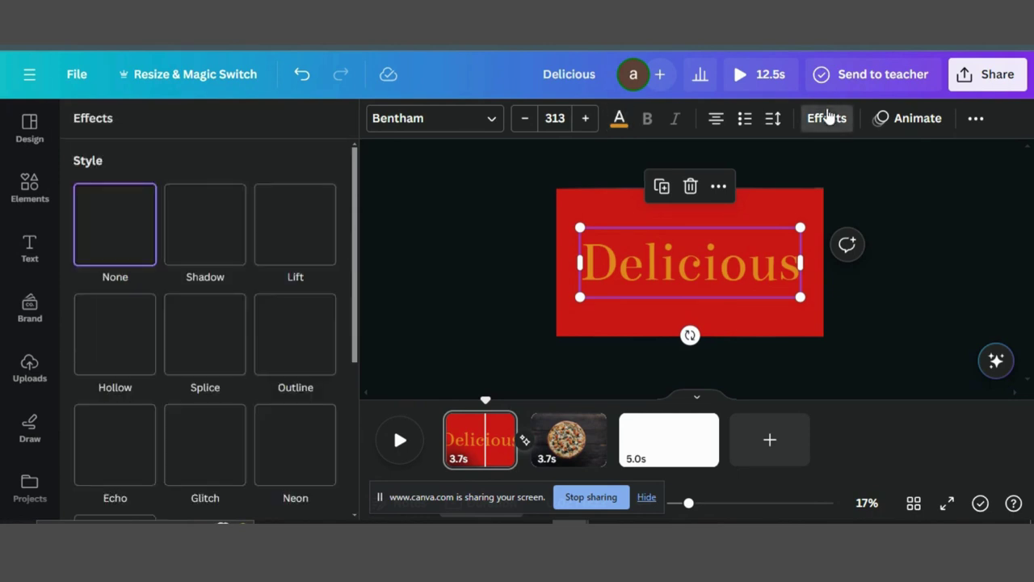
{"action": "left_click", "coordinate": [227, 232]}
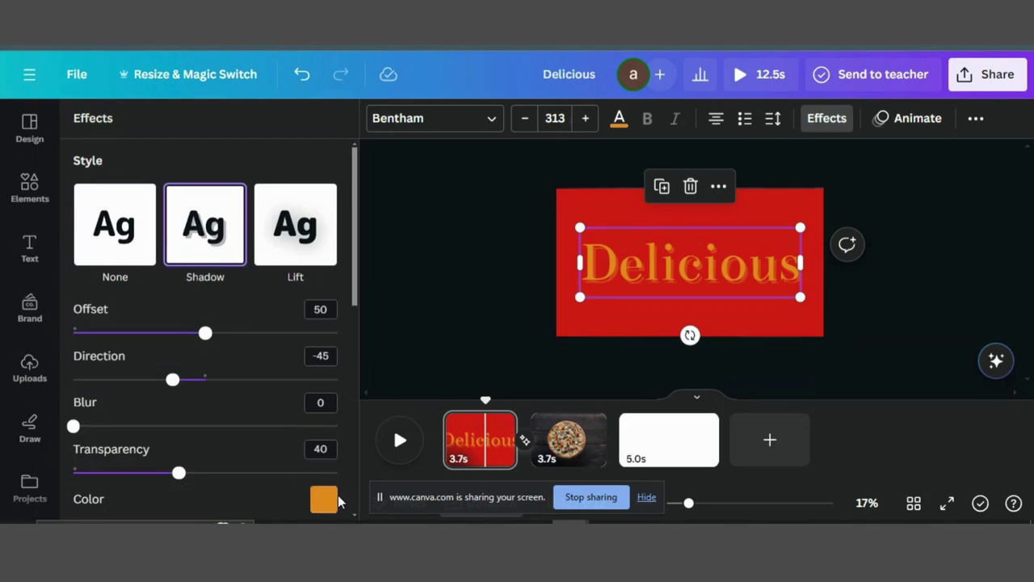
{"action": "left_click", "coordinate": [331, 500]}
{"action": "left_click", "coordinate": [260, 363]}
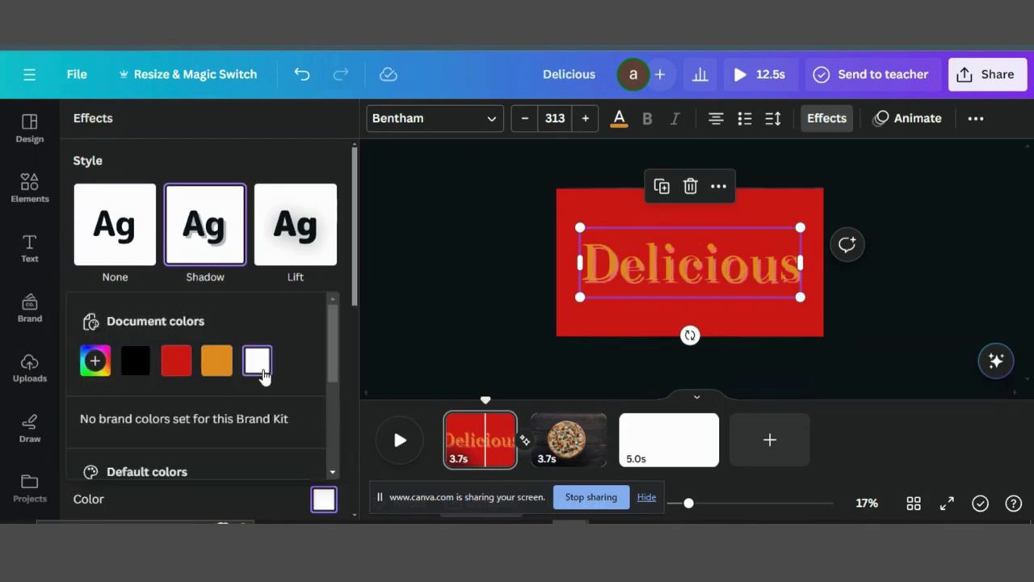
{"action": "left_click", "coordinate": [216, 364]}
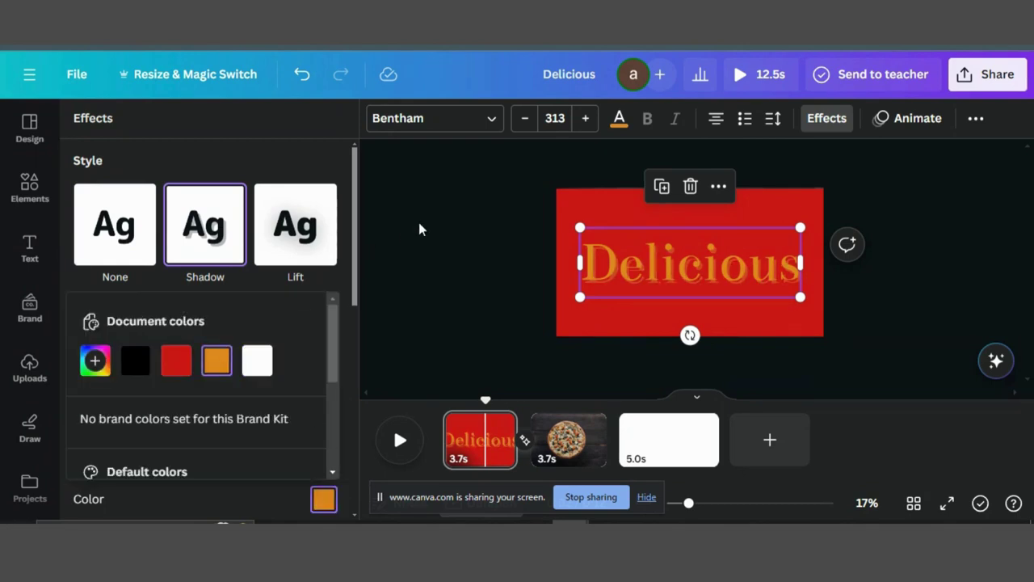
{"action": "scroll", "coordinate": [298, 309], "scroll_direction": "down", "scroll_amount": 3}
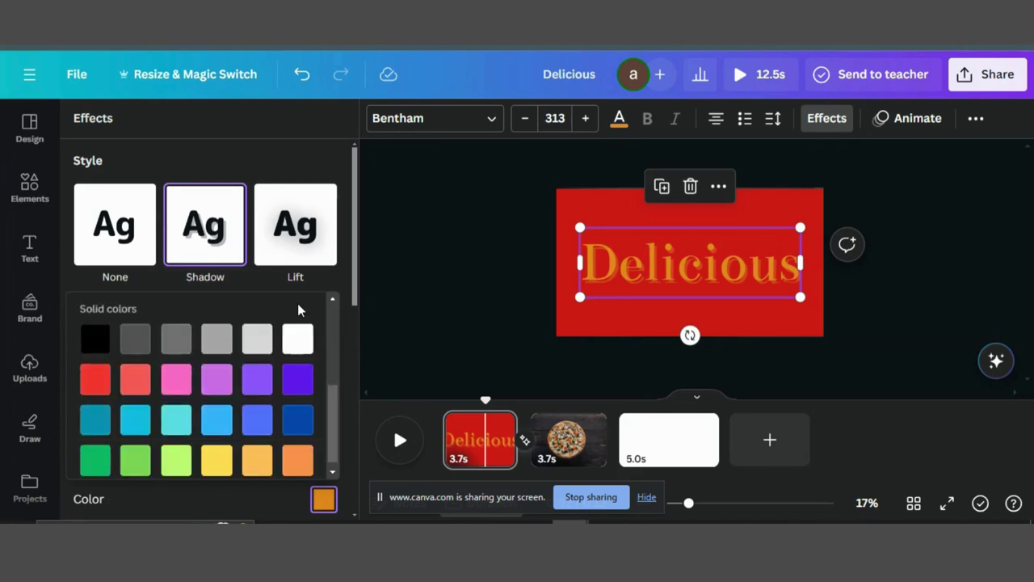
{"action": "scroll", "coordinate": [289, 254], "scroll_direction": "down", "scroll_amount": 3}
{"action": "scroll", "coordinate": [288, 247], "scroll_direction": "down", "scroll_amount": 3}
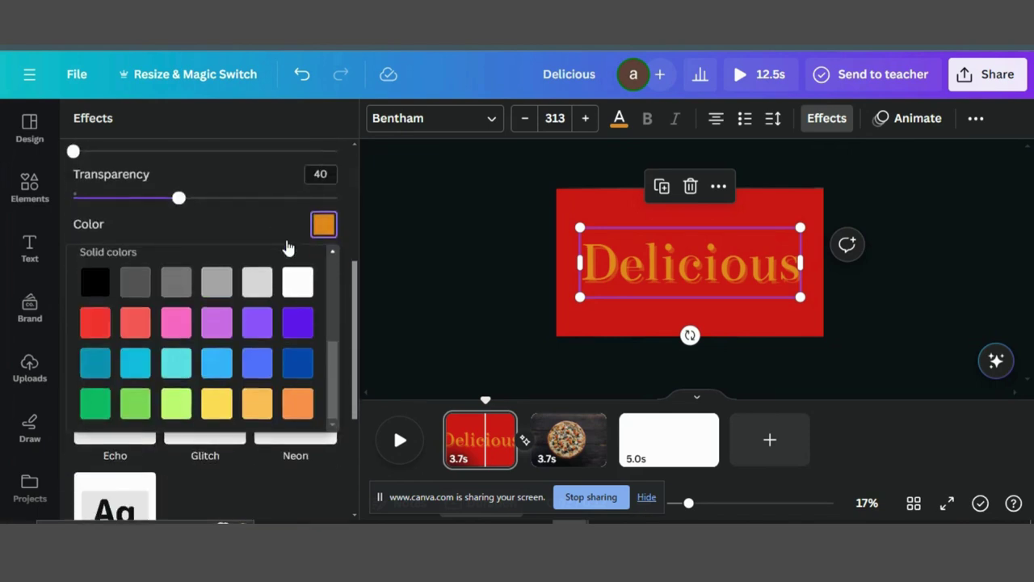
{"action": "left_click_drag", "start_coordinate": [179, 198], "coordinate": [144, 198]}
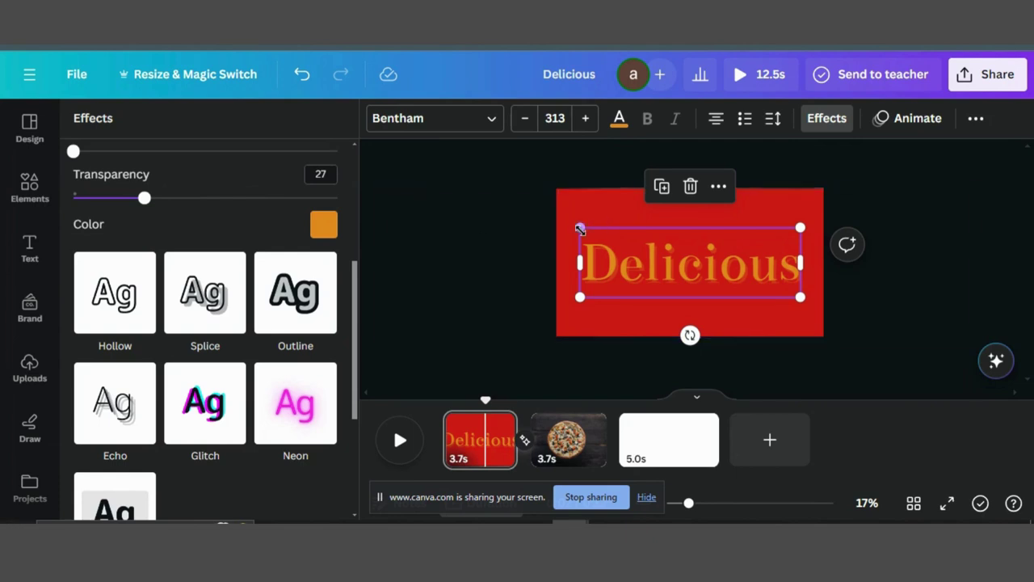
Enlarge the Delicious text to size 346 and centre it on the red band.
{"action": "left_click_drag", "start_coordinate": [580, 228], "coordinate": [557, 216]}
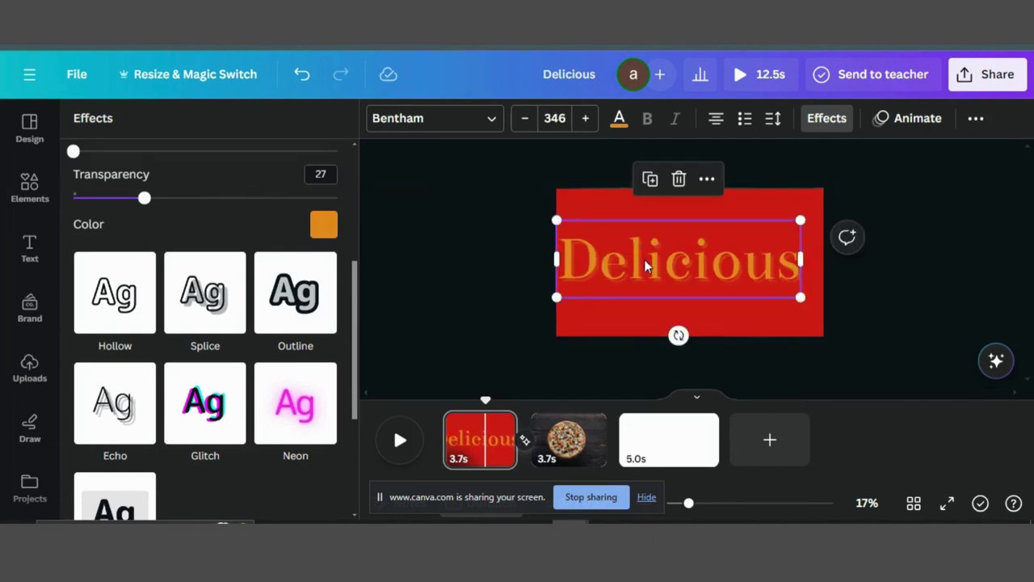
{"action": "left_click_drag", "start_coordinate": [650, 268], "coordinate": [663, 266]}
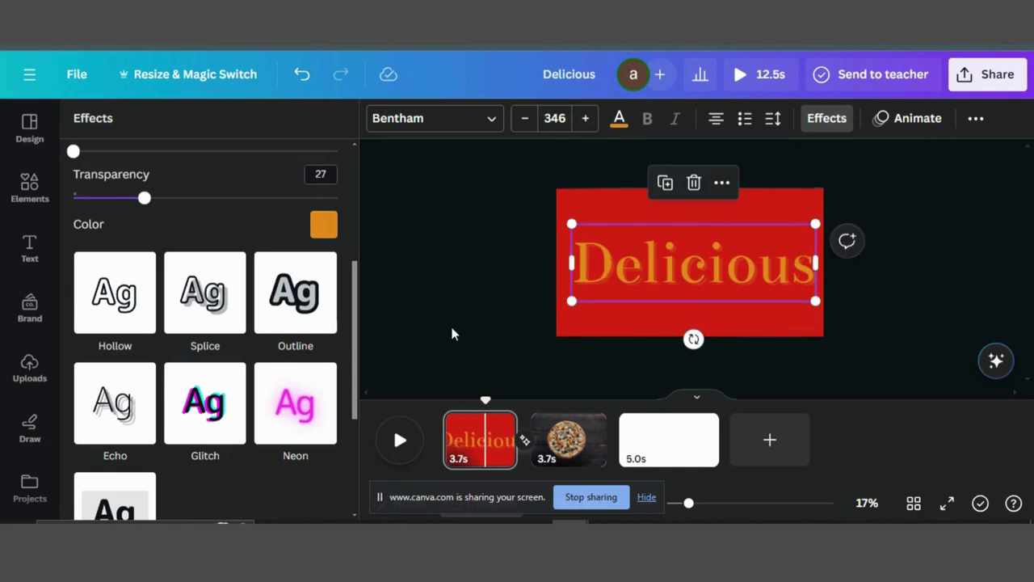
{"action": "key", "text": "Escape"}
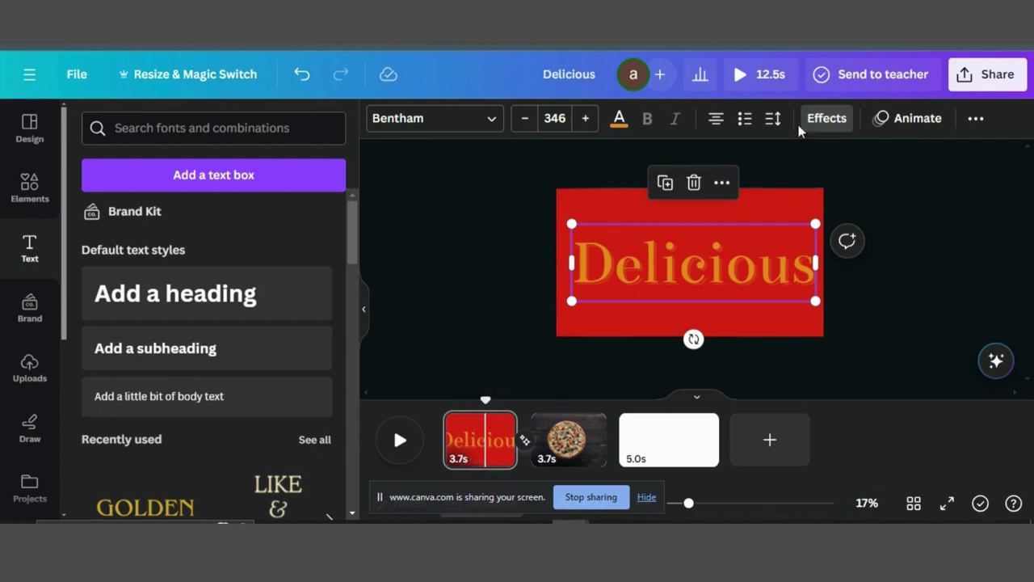
Give the Delicious heading a Wipe text animation that plays on enter.
{"action": "left_click", "coordinate": [908, 118]}
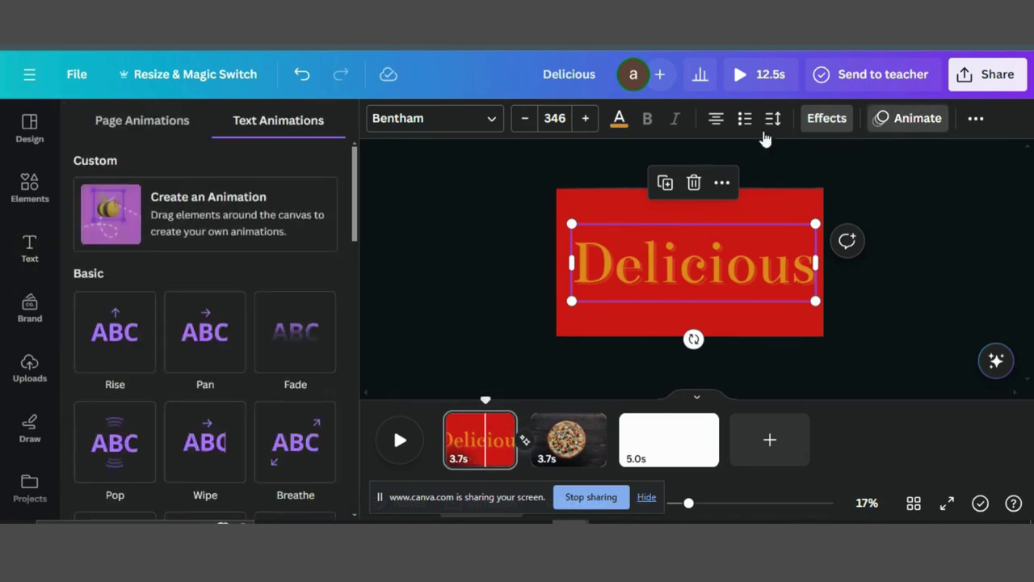
{"action": "left_click", "coordinate": [223, 364]}
{"action": "scroll", "coordinate": [225, 367], "scroll_direction": "down", "scroll_amount": 2}
{"action": "scroll", "coordinate": [218, 355], "scroll_direction": "down", "scroll_amount": 2}
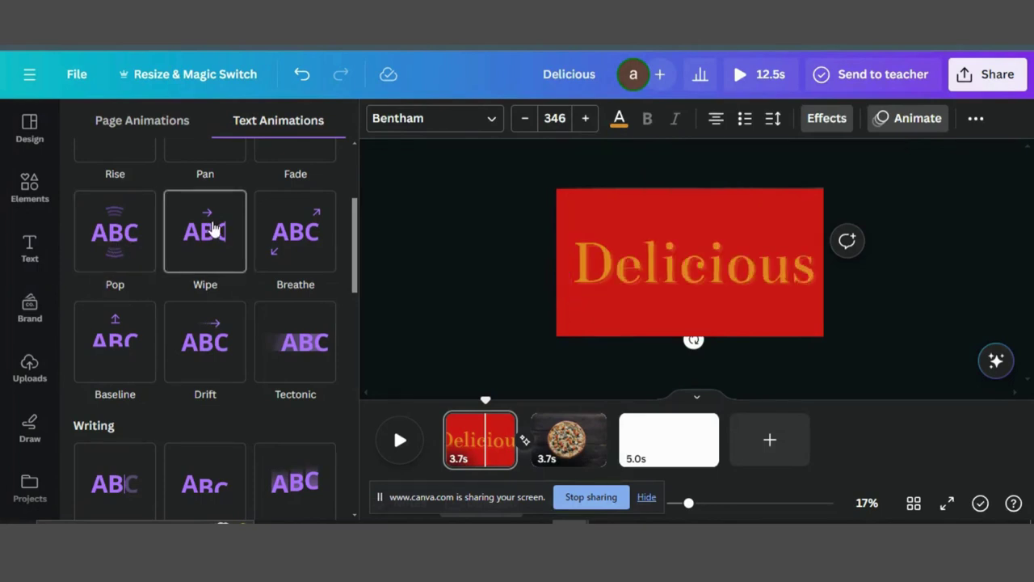
{"action": "scroll", "coordinate": [212, 230], "scroll_direction": "up", "scroll_amount": 2}
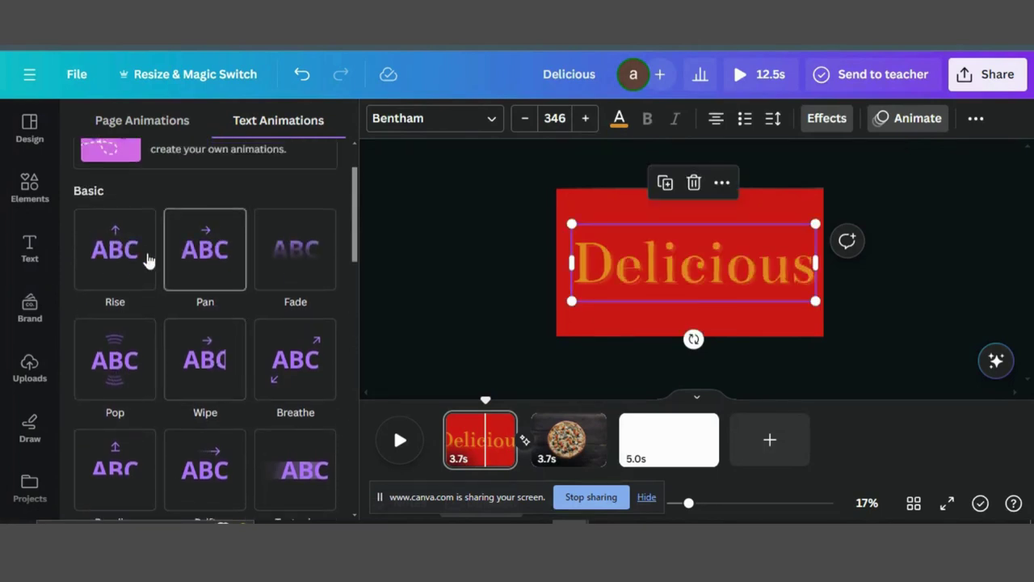
{"action": "left_click", "coordinate": [198, 368]}
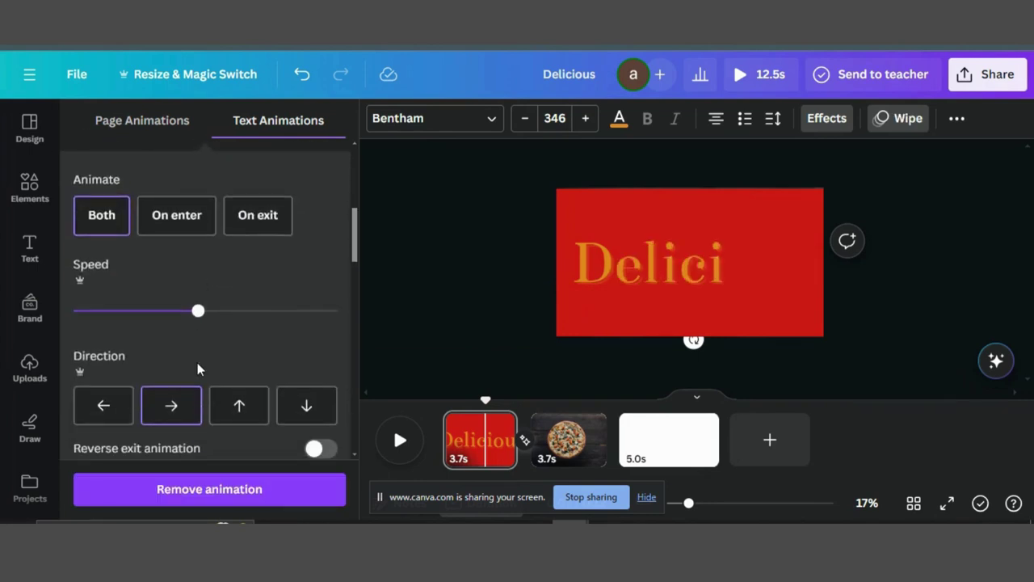
{"action": "left_click", "coordinate": [190, 219]}
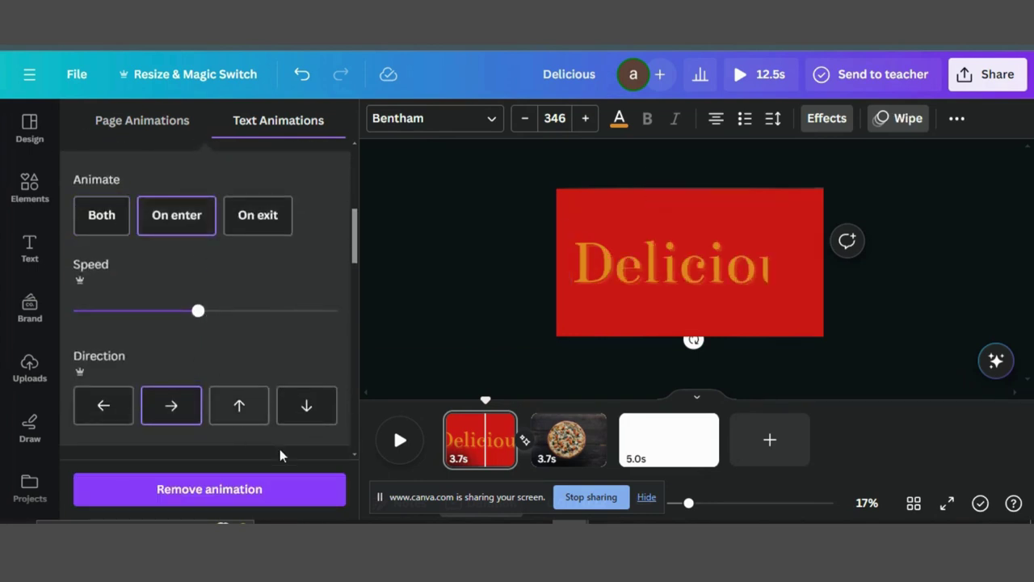
{"action": "key", "text": "Escape"}
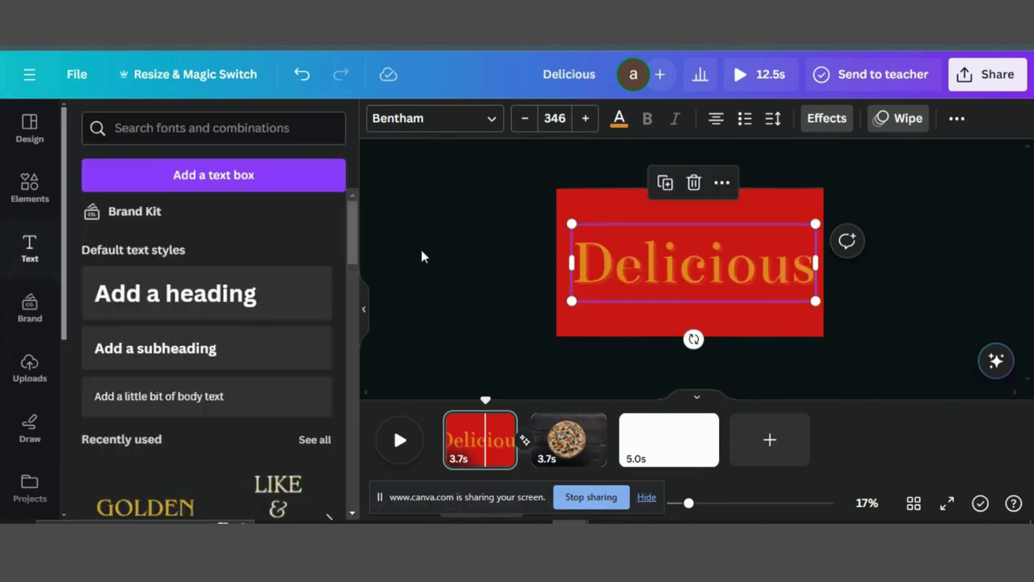
{"action": "key", "text": "Escape"}
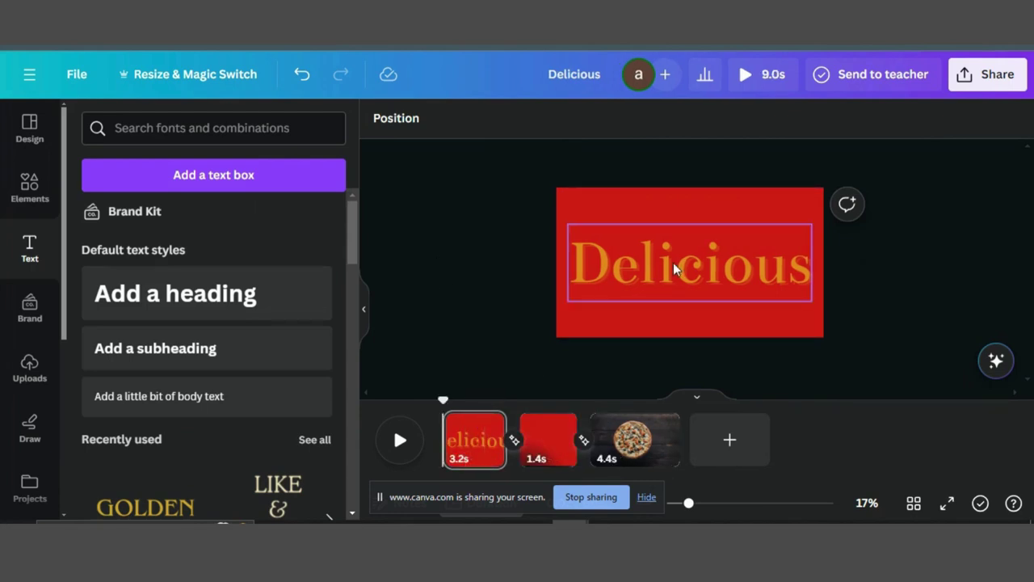
Switch the Delicious heading to a Pop animation that plays only on enter.
{"action": "left_click", "coordinate": [672, 262]}
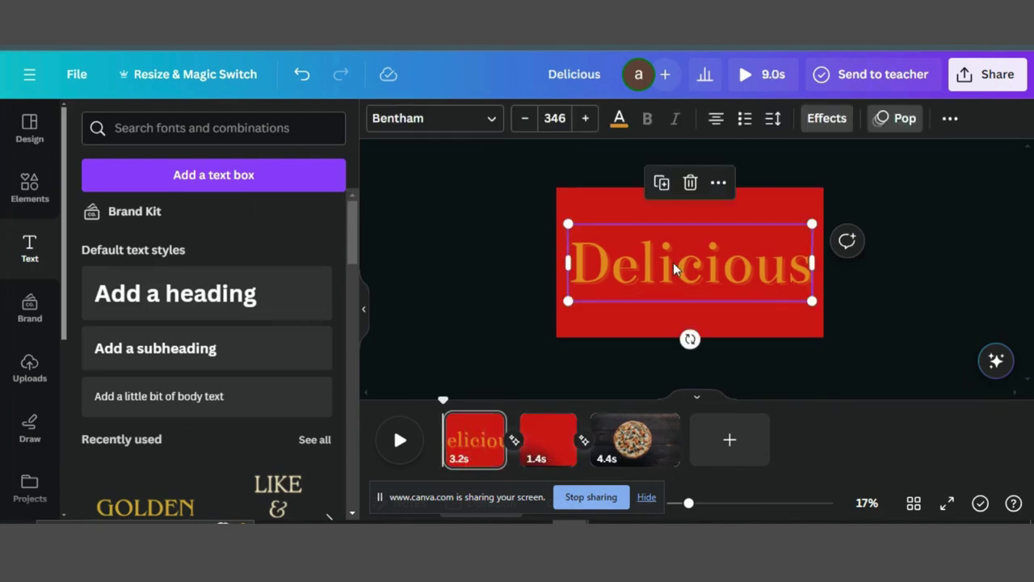
{"action": "left_click", "coordinate": [892, 118]}
{"action": "scroll", "coordinate": [182, 356], "scroll_direction": "down", "scroll_amount": 3}
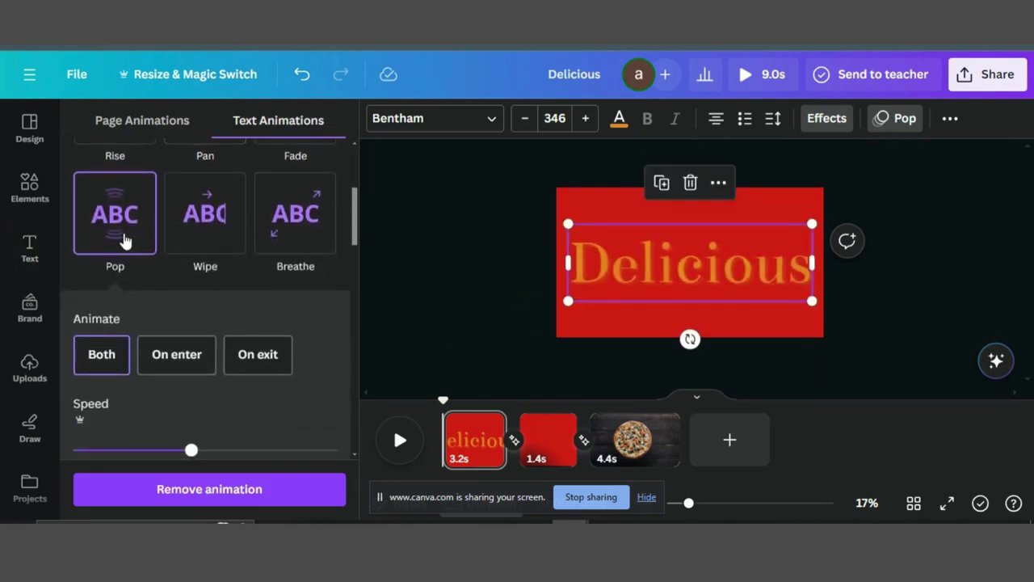
{"action": "left_click", "coordinate": [194, 370]}
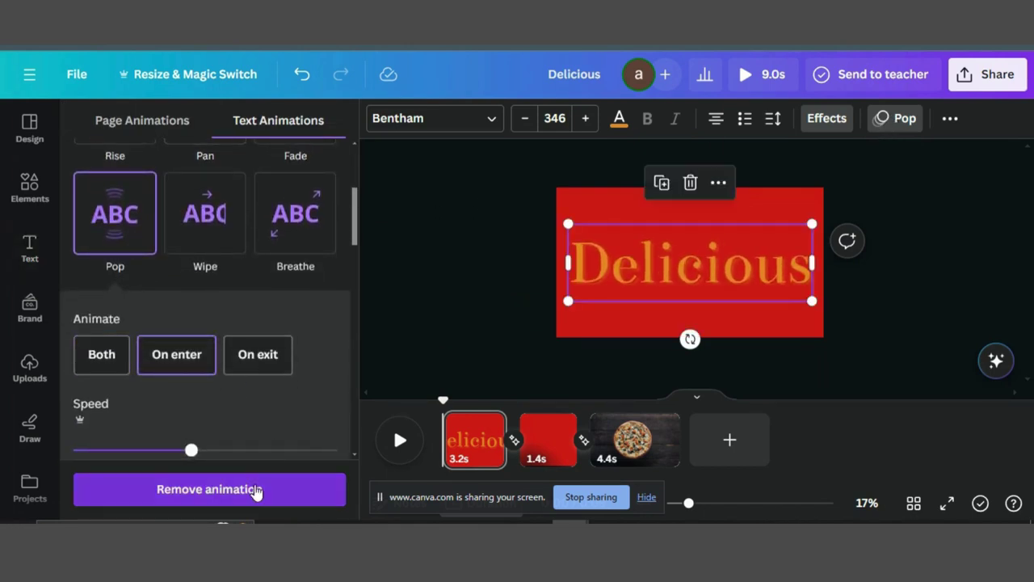
{"action": "left_click", "coordinate": [456, 271]}
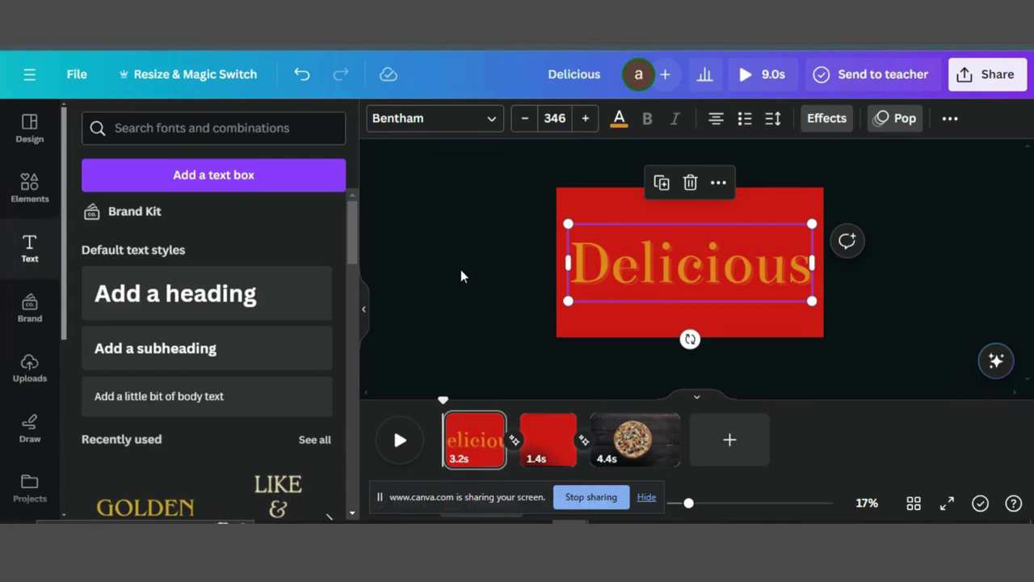
Preview the video starting from page 1.
{"action": "left_click", "coordinate": [466, 270]}
{"action": "left_click", "coordinate": [477, 423]}
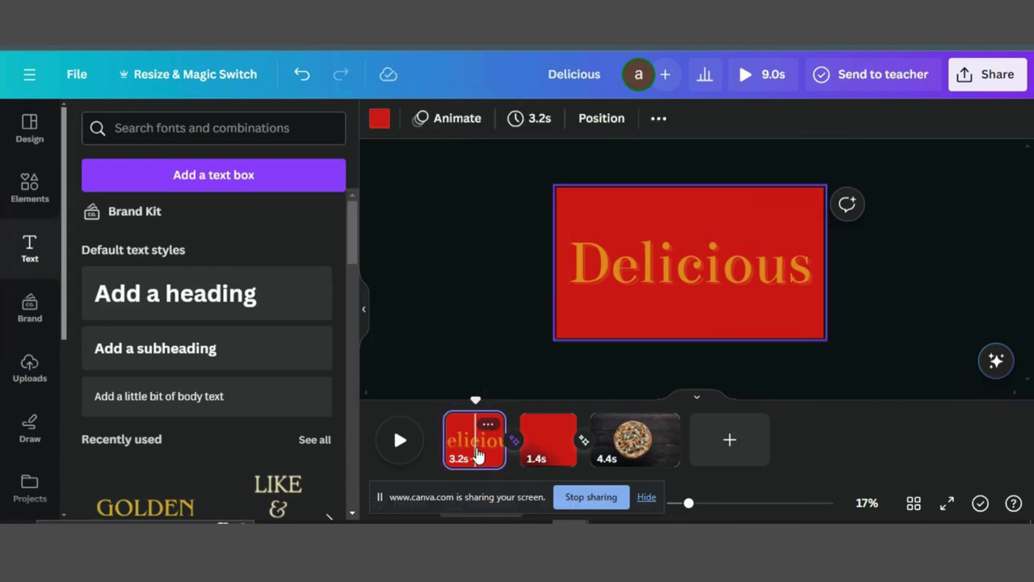
{"action": "mouse_move", "coordinate": [447, 434]}
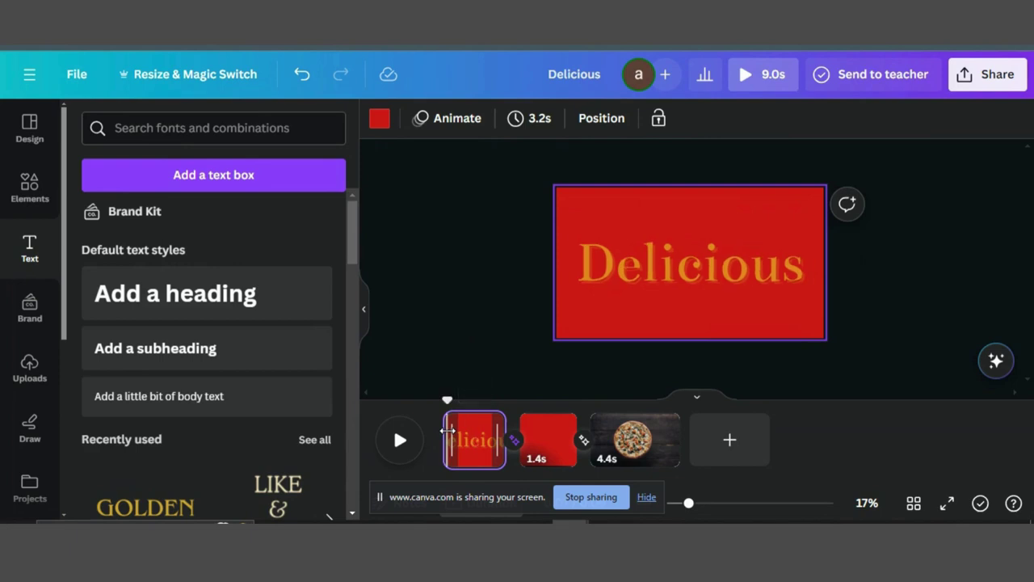
{"action": "left_click", "coordinate": [400, 440]}
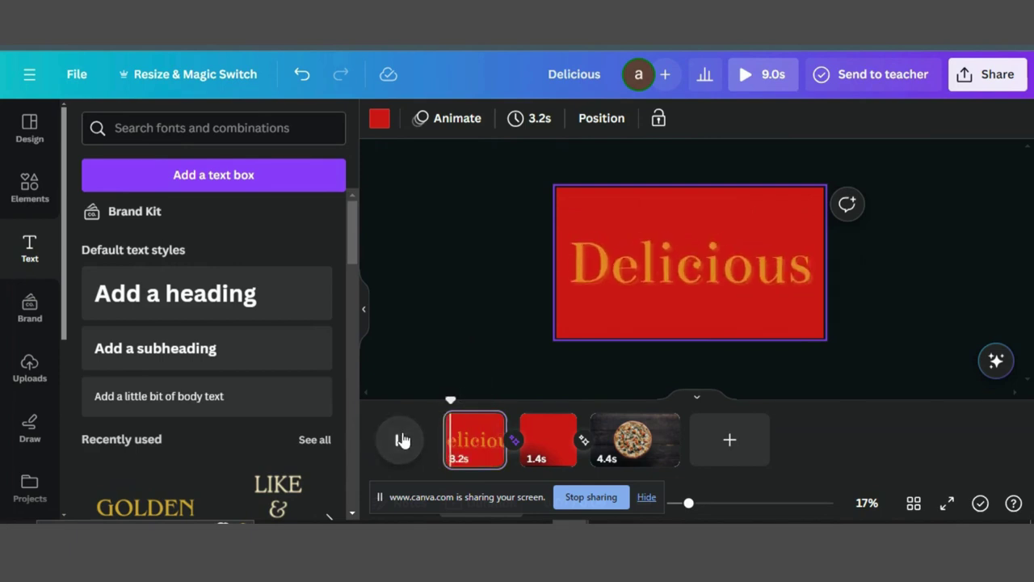